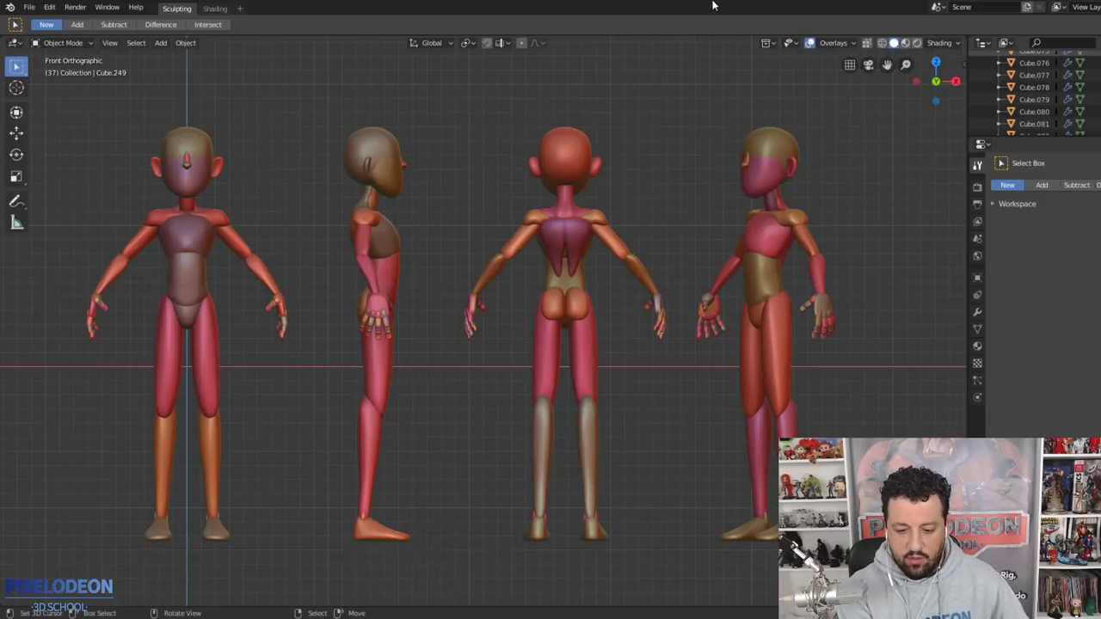
- Orbit the four-view body sculpt into perspective and select the front figure's thighs
scroll(614, 323, "up", 2)
scroll(605, 355, "down", 2)
mouse_move(620, 294)
middle_mouse_down()
mouse_move(603, 331)
mouse_move(620, 348)
mouse_move(636, 331)
mouse_move(532, 338)
mouse_move(581, 362)
mouse_move(545, 316)
middle_mouse_up()
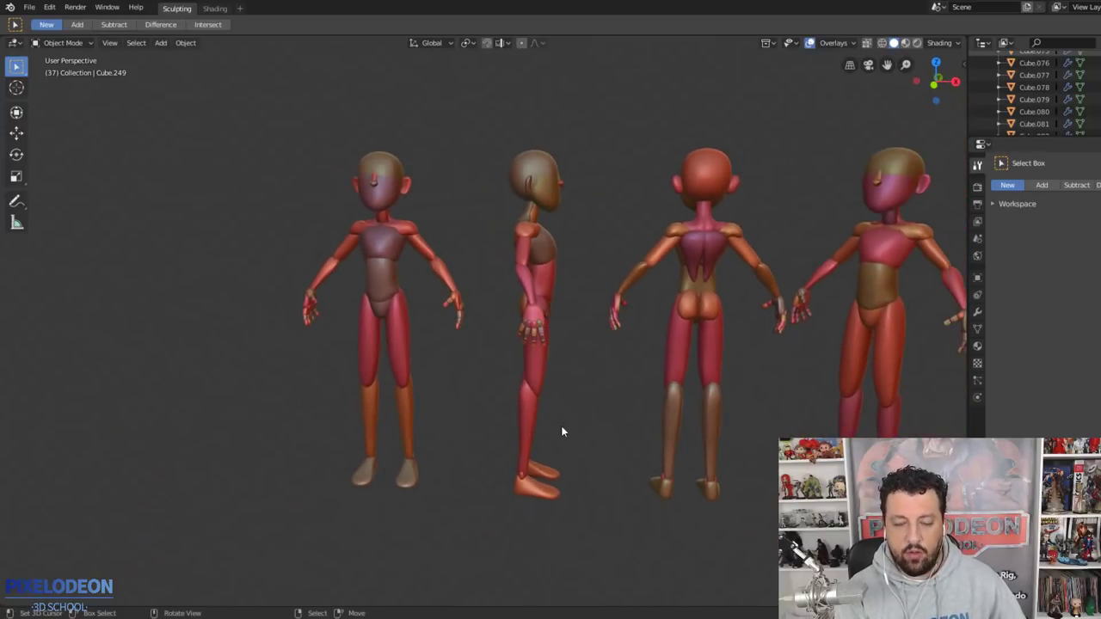
middle_click_drag(540, 437, 560, 422)
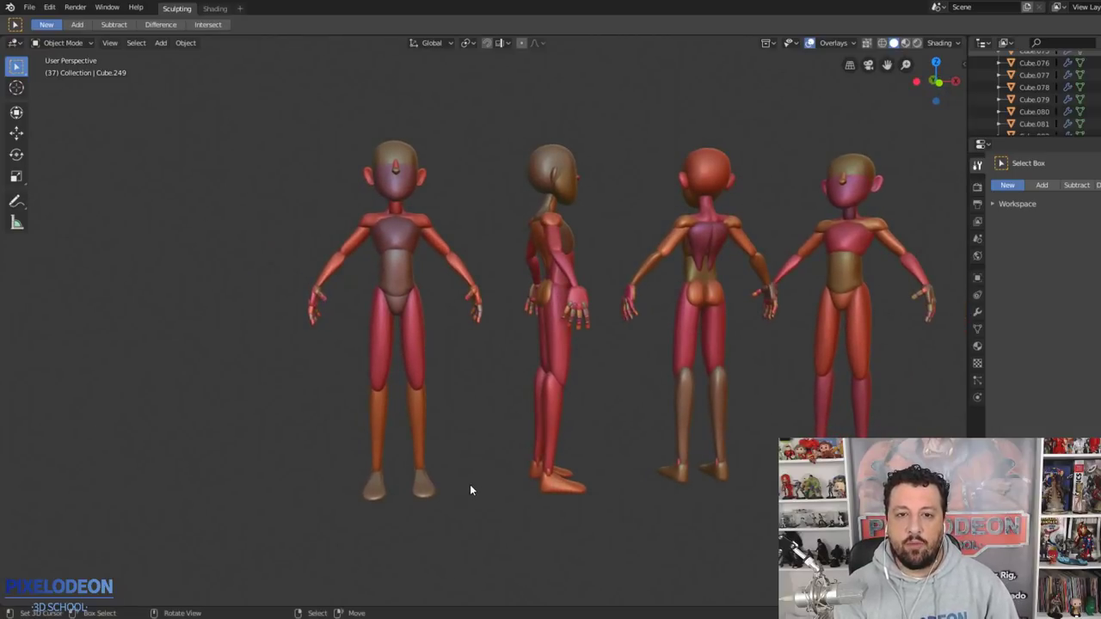
left_click(419, 360)
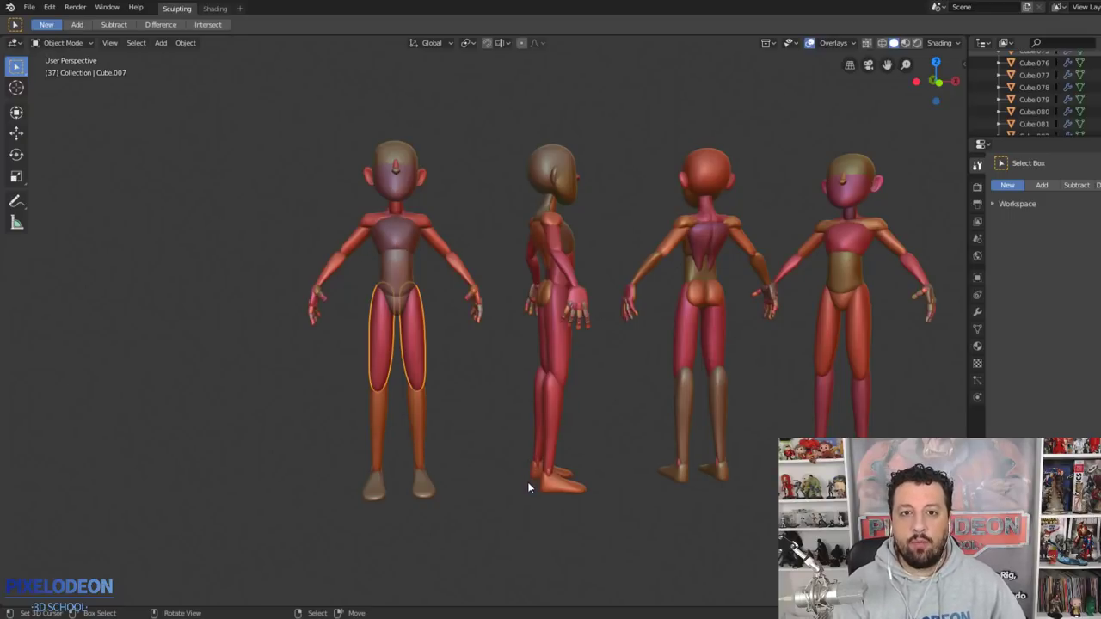
- Toggle the overlays and N sidebar while panning the figures, then show the recent files list
left_click(838, 43)
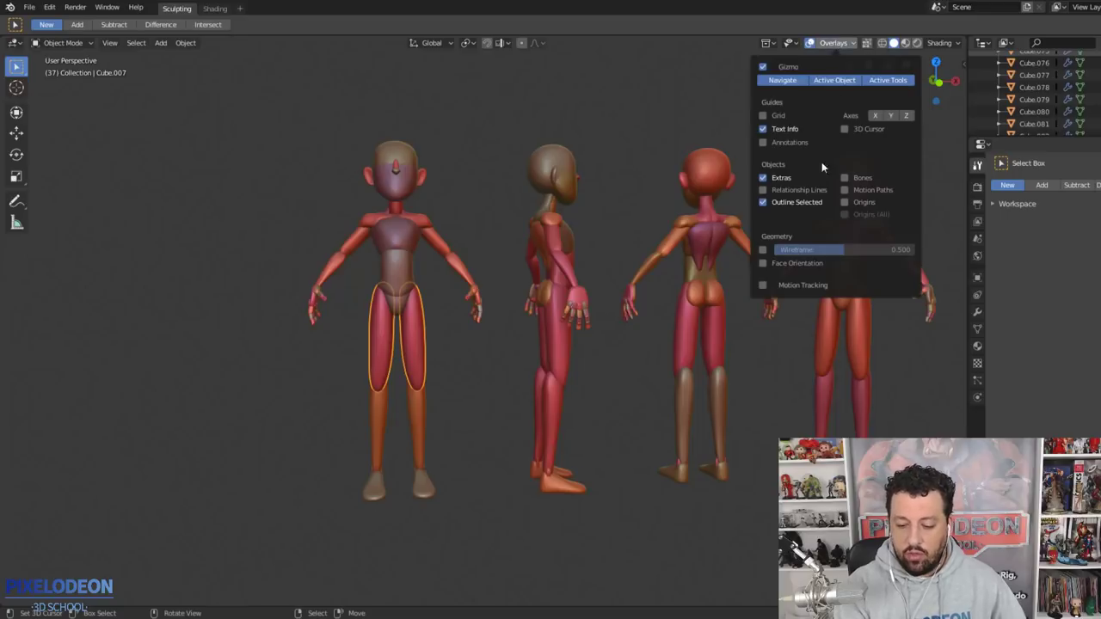
left_click(949, 41)
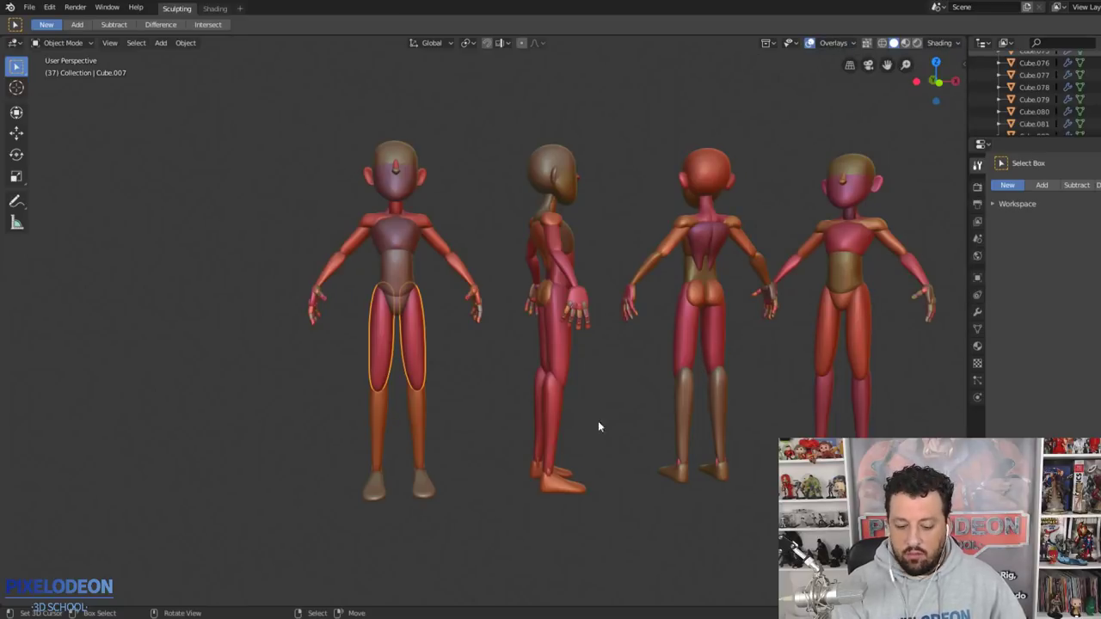
middle_click_drag(663, 393, 639, 398, "shift")
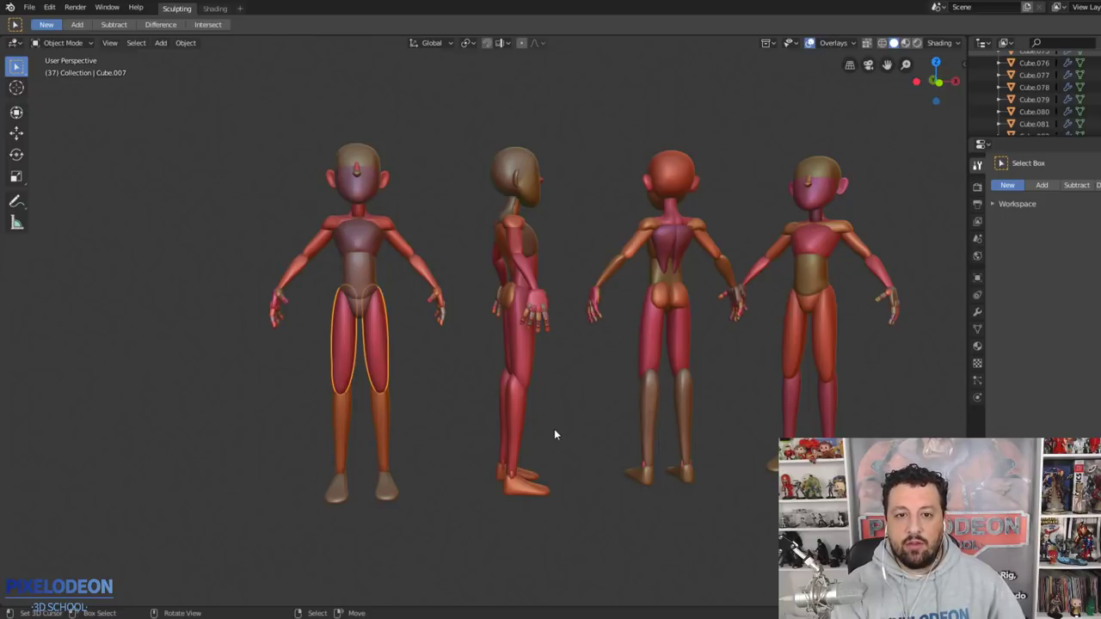
mouse_move(512, 255)
middle_mouse_down()
mouse_move(449, 327)
mouse_move(457, 379)
middle_mouse_up()
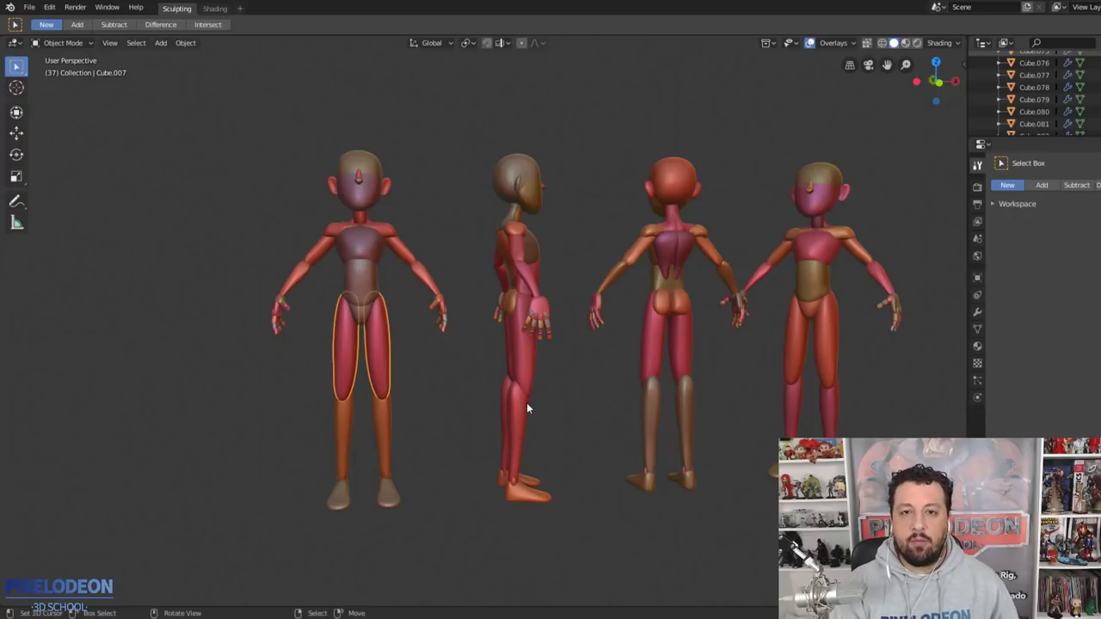
key("n")
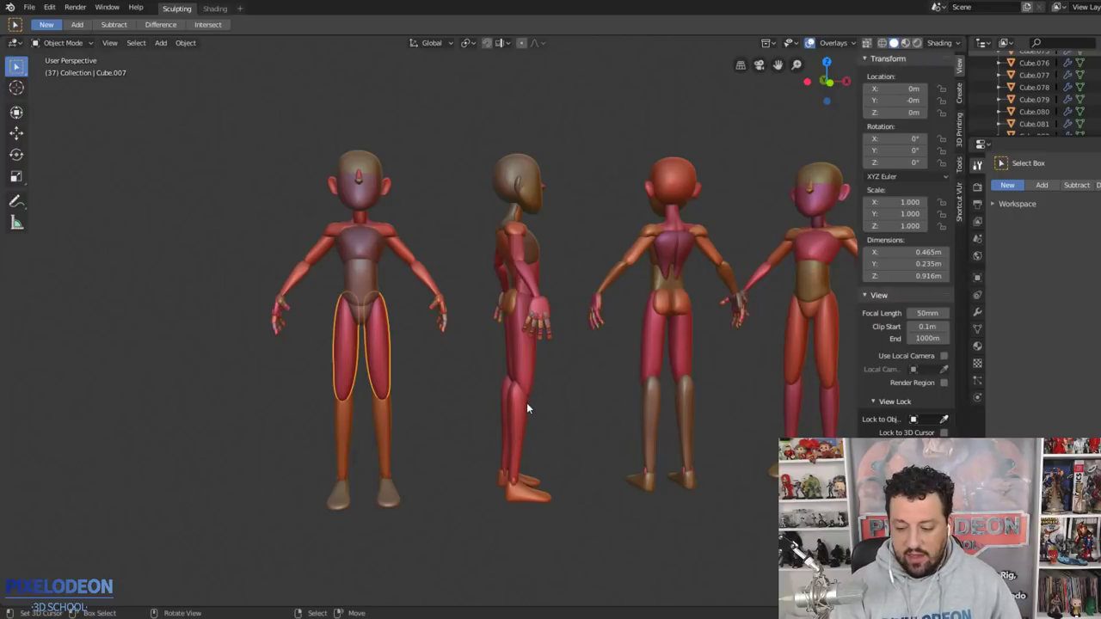
key("n")
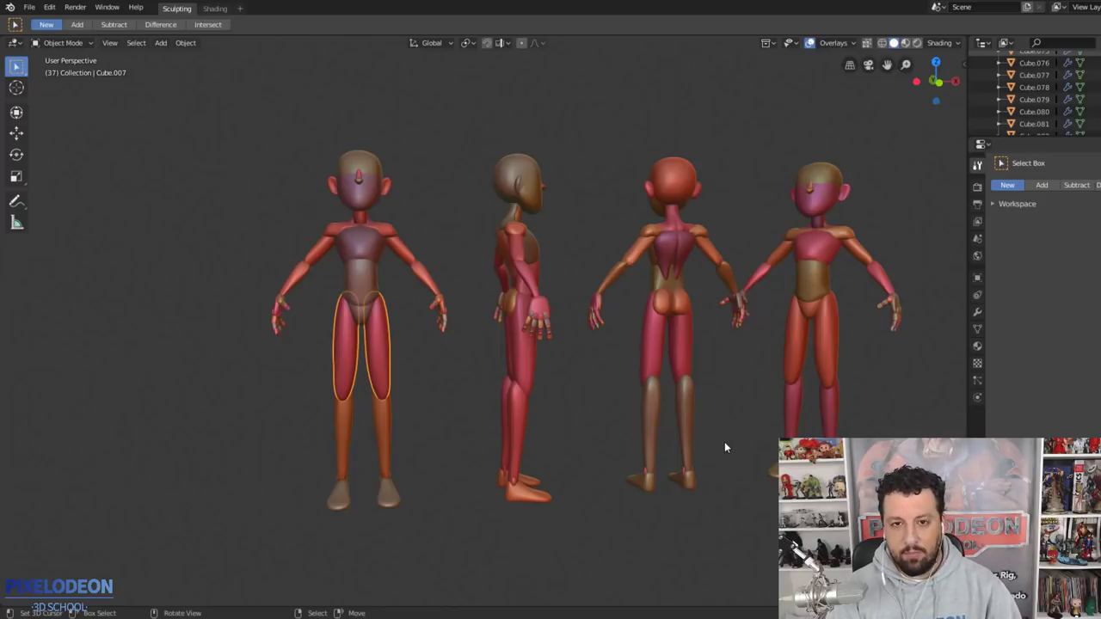
left_click(28, 7)
mouse_move(57, 46)
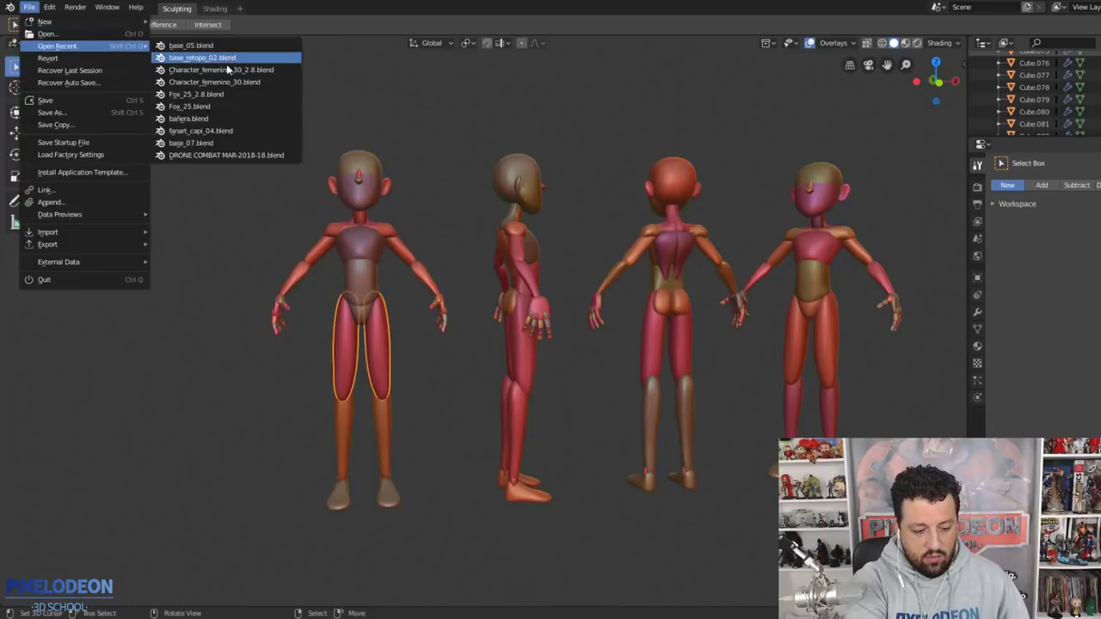
- Open base_retopo_02.blend and select the sculpted body Cube_Cube.001
left_click(225, 60)
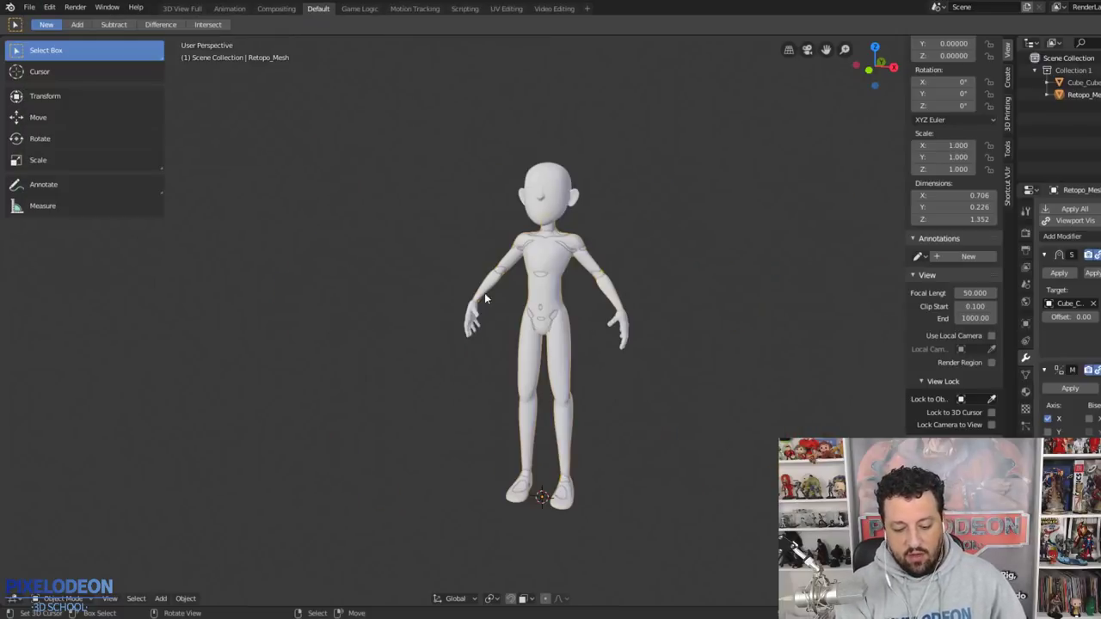
left_click(571, 203)
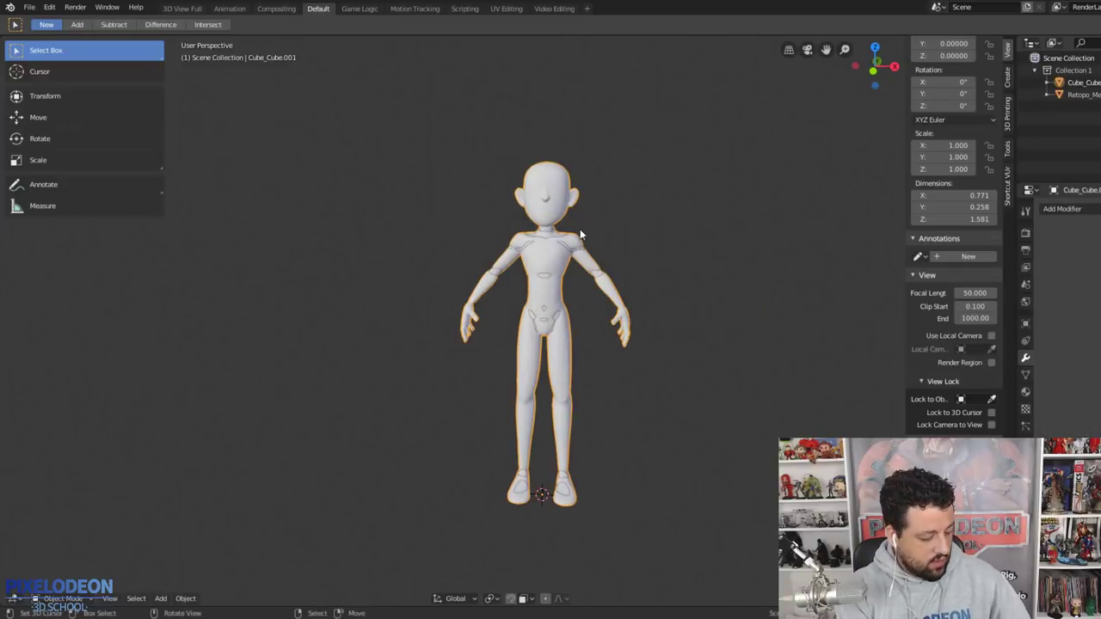
scroll(626, 222, "up", 1)
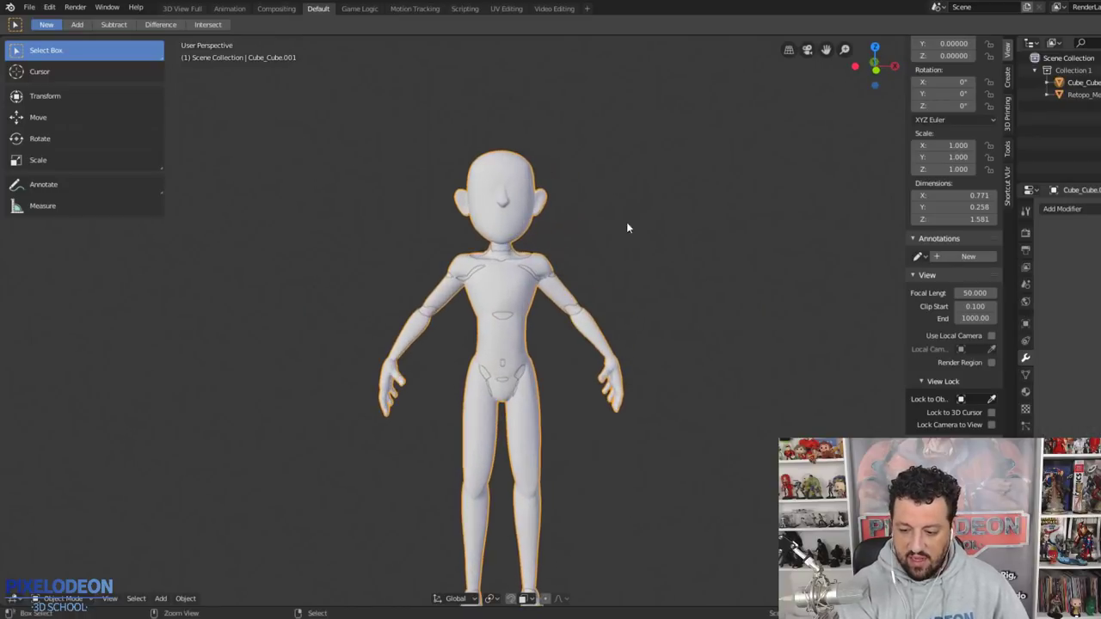
scroll(606, 284, "up", 1)
key("shift+alt+z")
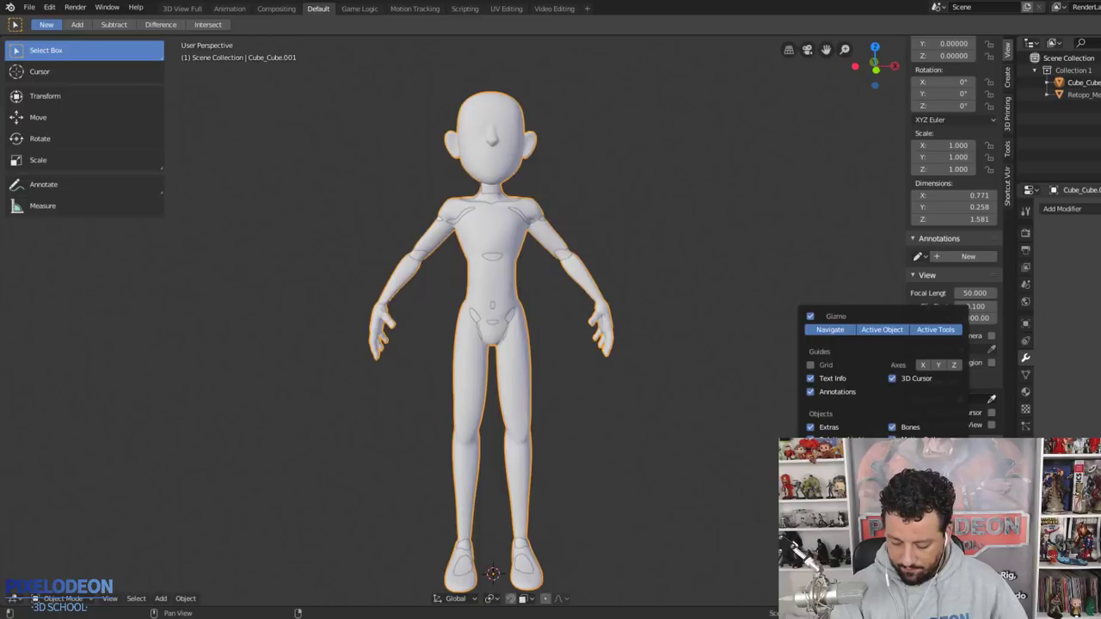
- Make Retopo_Mesh active and set the viewport shading to the red MatCap
left_click(518, 215)
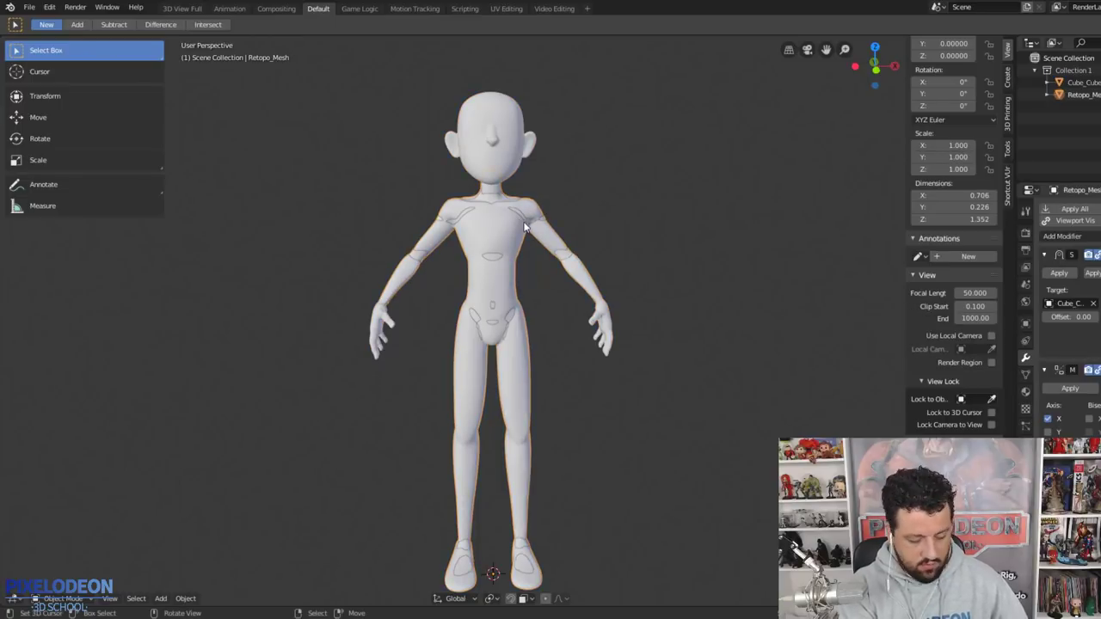
key("shift+z")
left_click(1020, 334)
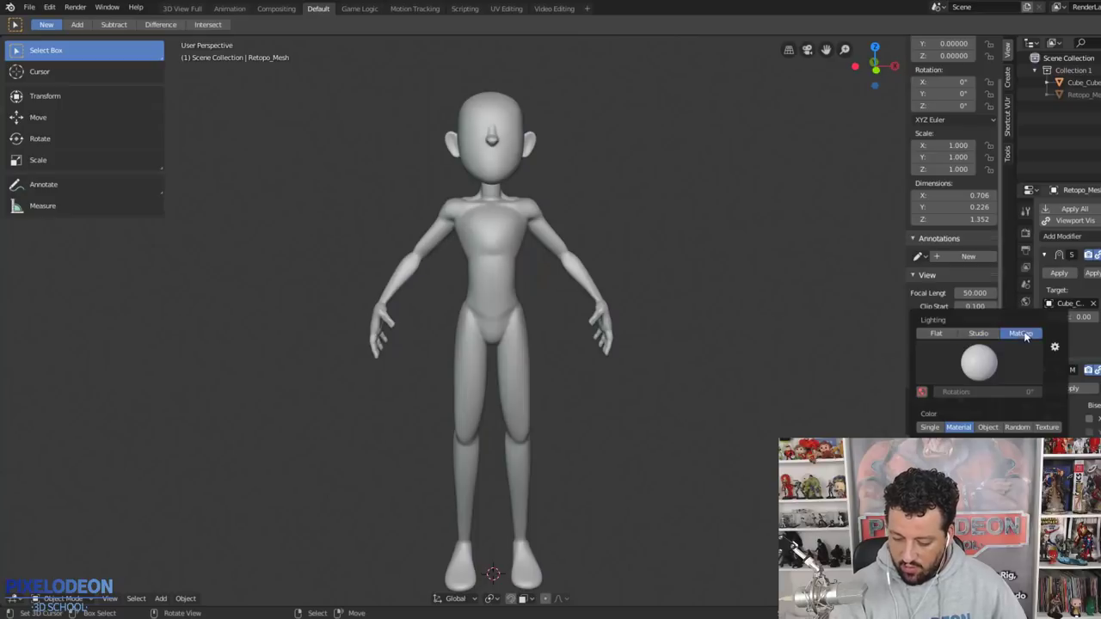
left_click(979, 361)
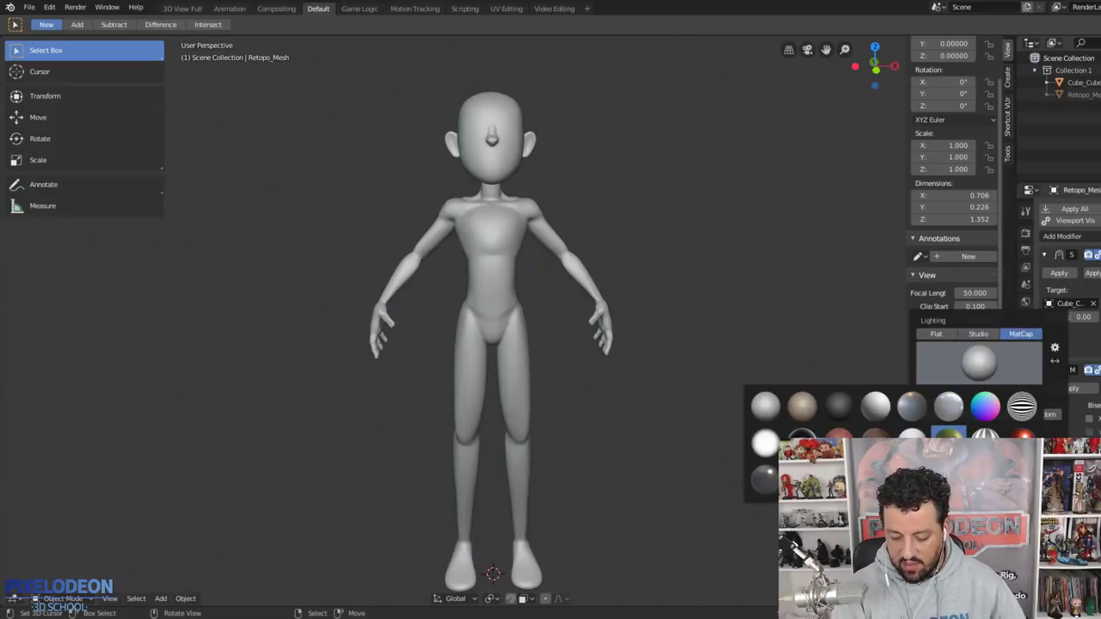
left_click(838, 431)
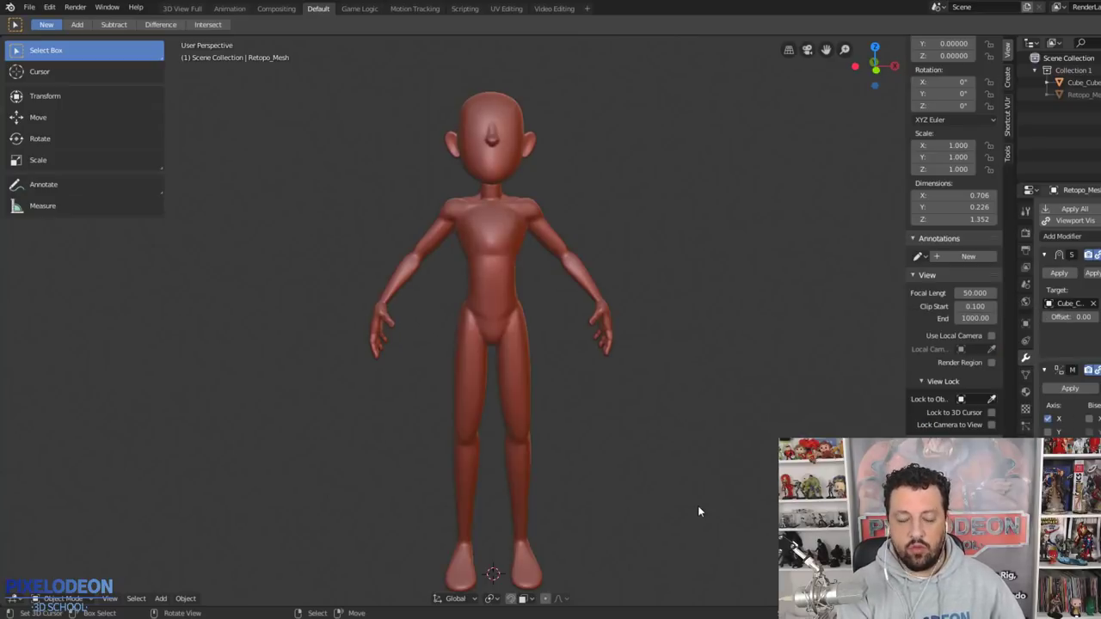
- Orbit around to the character's back and unhide the retopology mesh with Alt+H
mouse_move(697, 512)
middle_mouse_down()
mouse_move(540, 318)
mouse_move(547, 290)
mouse_move(537, 313)
middle_mouse_up()
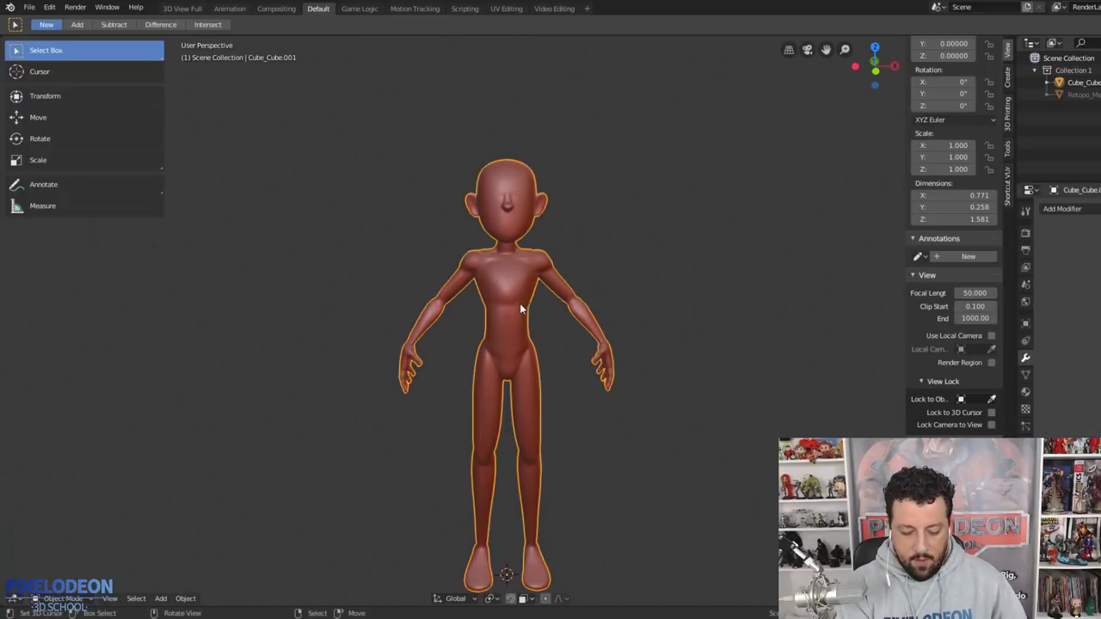
left_click(524, 308)
mouse_move(560, 387)
middle_mouse_down()
mouse_move(582, 332)
mouse_move(567, 356)
middle_mouse_up()
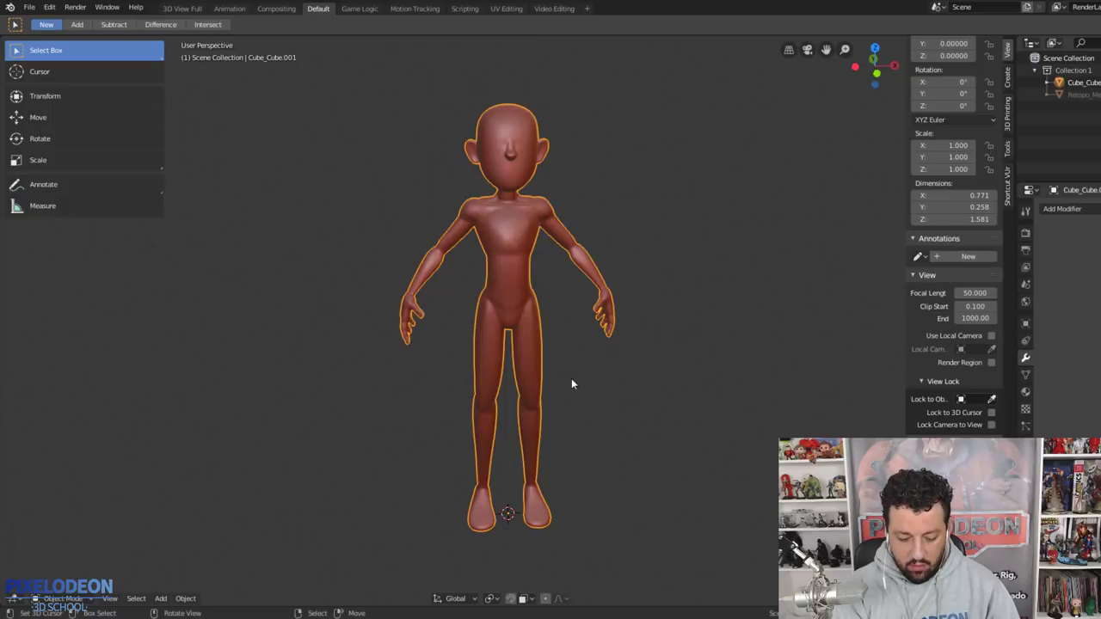
mouse_move(576, 400)
middle_mouse_down()
mouse_move(796, 372)
mouse_move(590, 381)
mouse_move(524, 262)
mouse_move(599, 401)
middle_mouse_up()
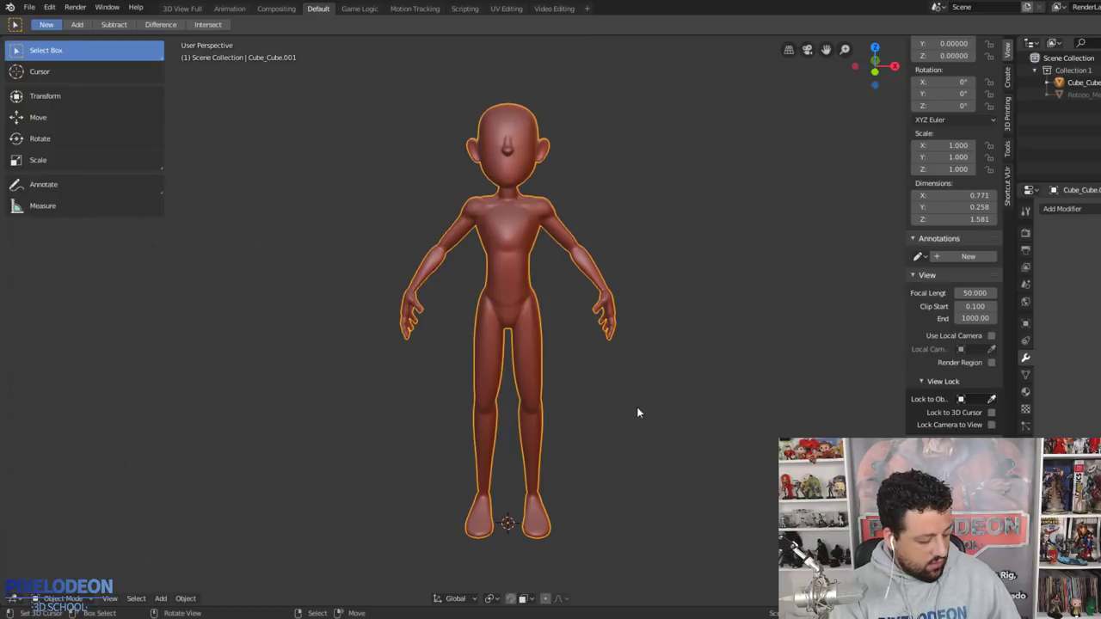
key("alt+h")
- Put Retopo_Mesh into Edit Mode with its wireframe shown fully over the body
left_click(533, 215)
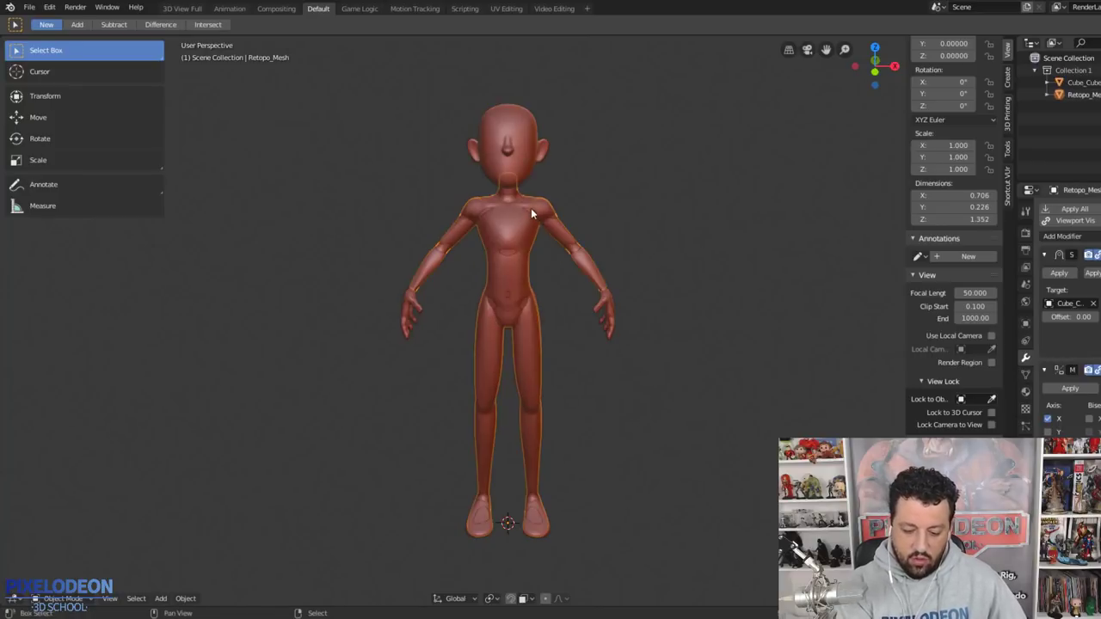
scroll(582, 384, "up", 4)
scroll(575, 431, "up", 4)
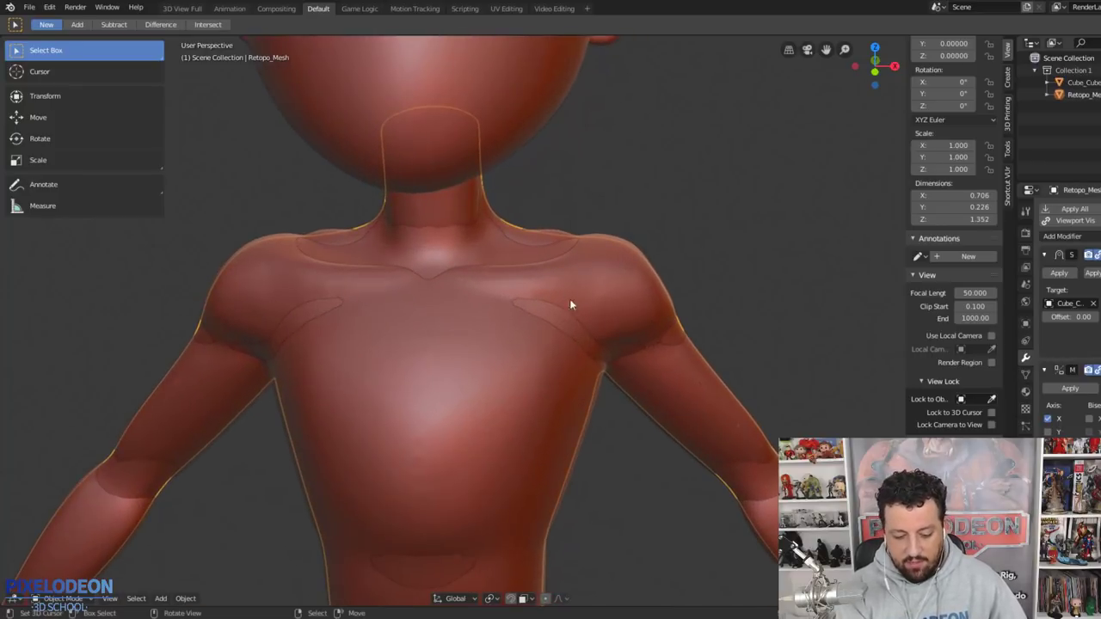
key("Tab")
left_click(536, 307)
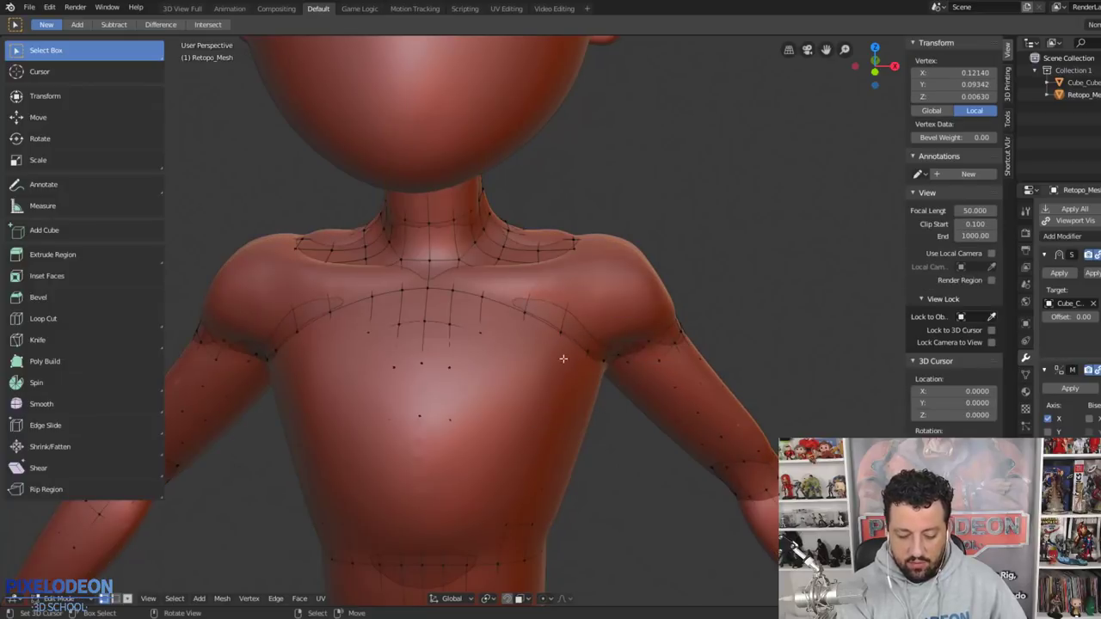
scroll(1067, 327, "down", 3)
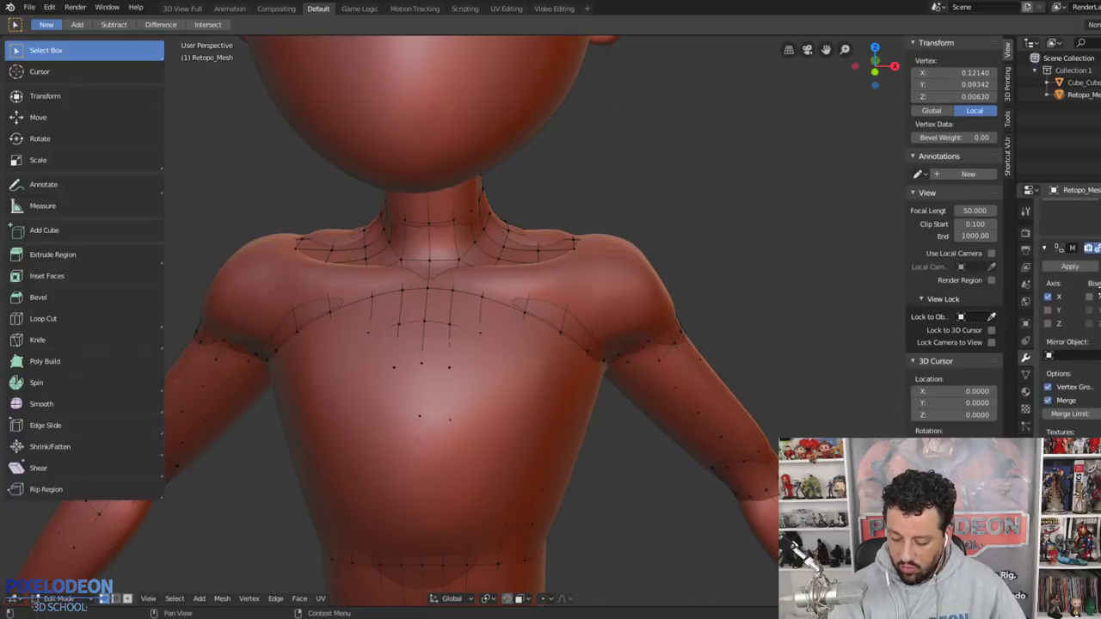
left_click(1087, 247)
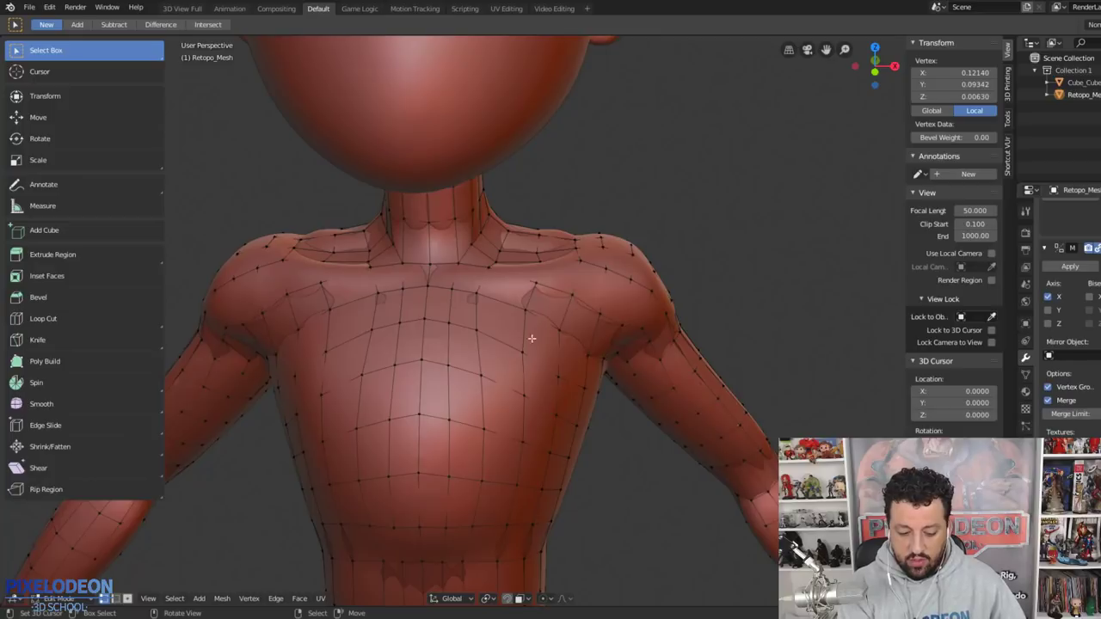
- Turn off the face overlay in Edit Mode
key("shift+alt+z")
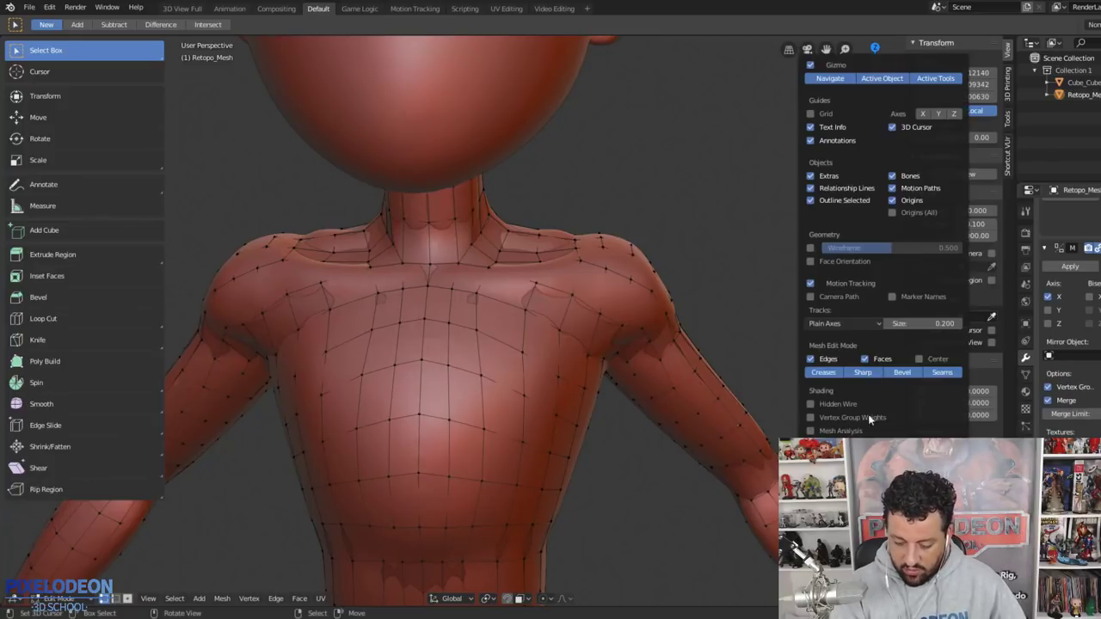
left_click(868, 361)
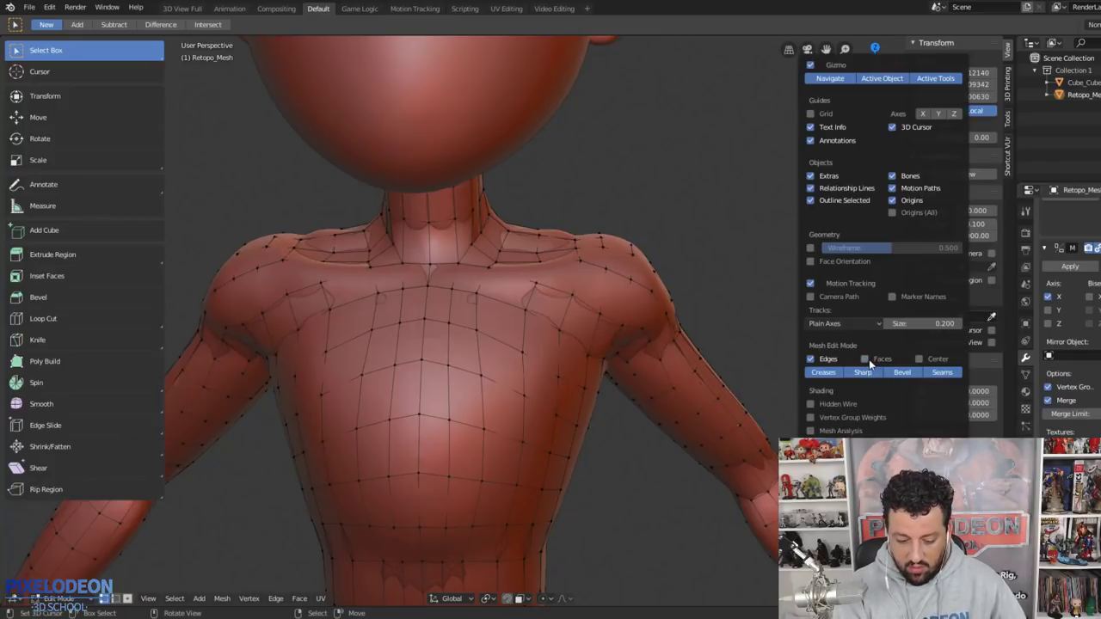
left_click(865, 359)
left_click(865, 360)
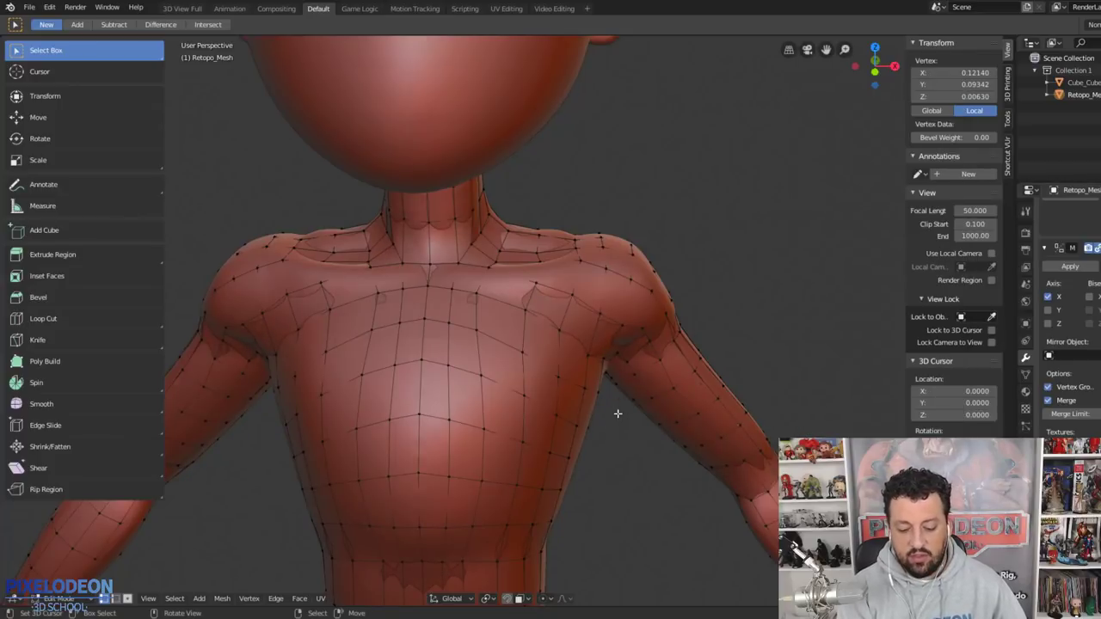
- Orbit around the neck, ears, face and shoulders to inspect the retopology
middle_click_drag(618, 414, 611, 404)
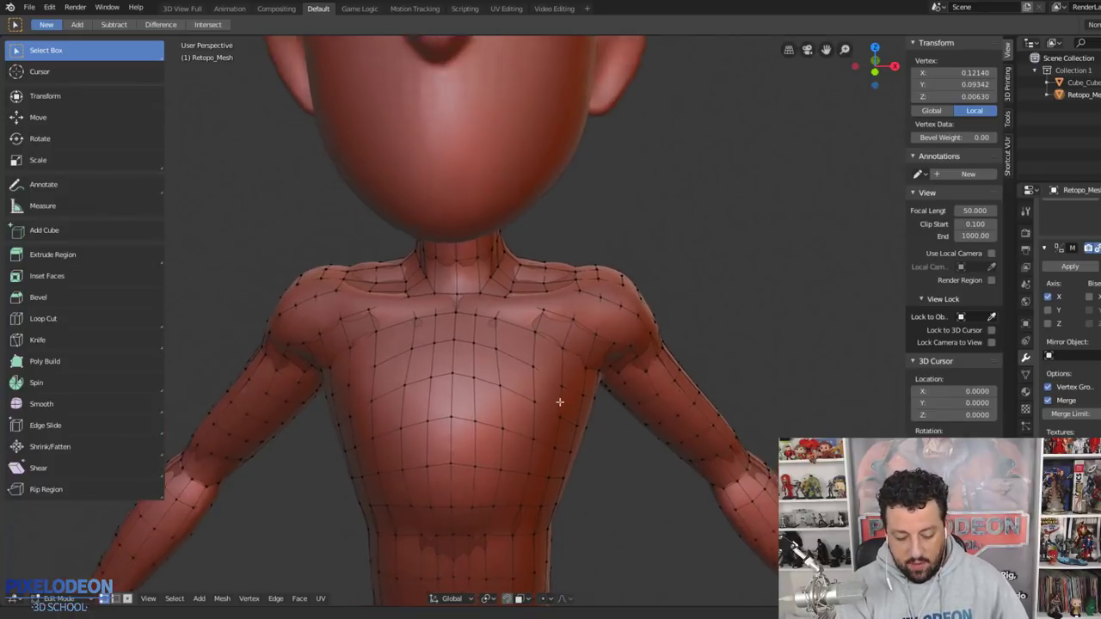
middle_click_drag(523, 400, 526, 387)
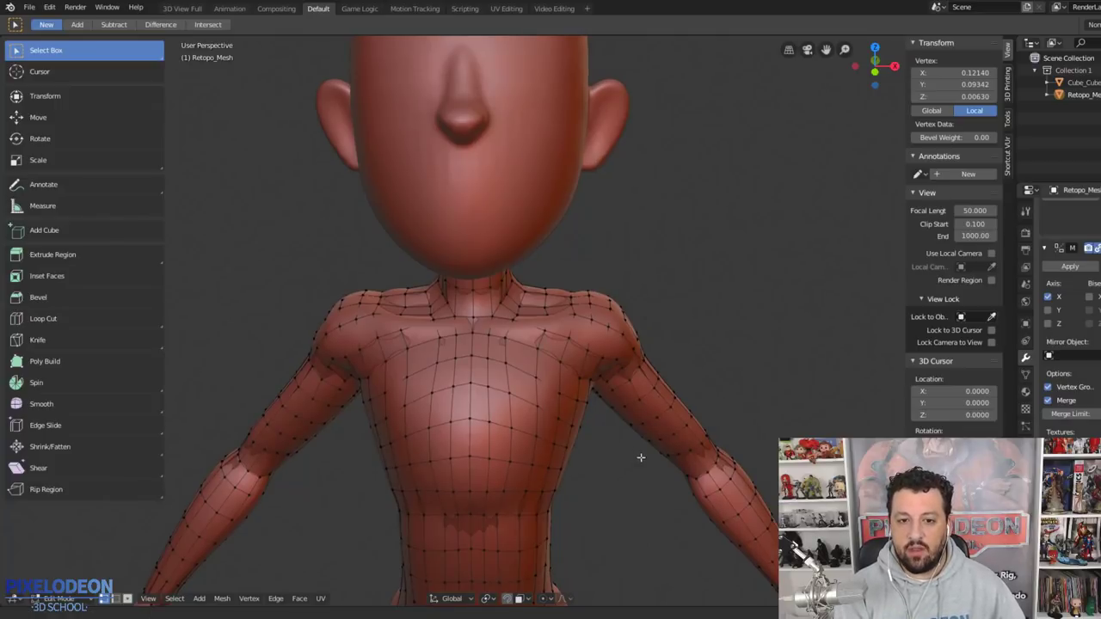
middle_click_drag(641, 458, 653, 439)
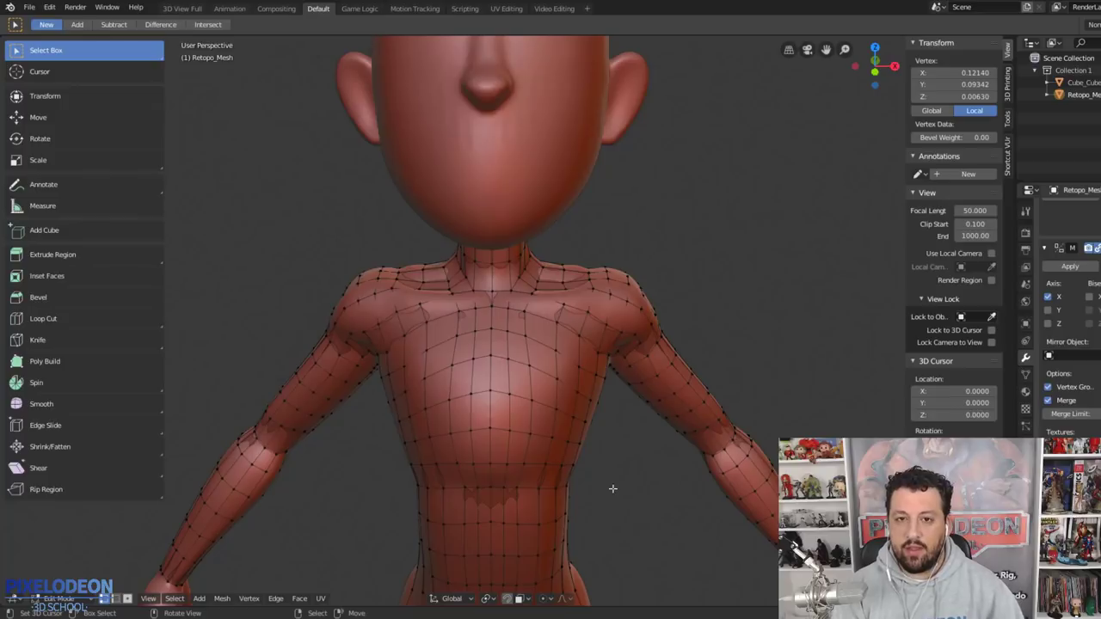
scroll(645, 456, "down", 2)
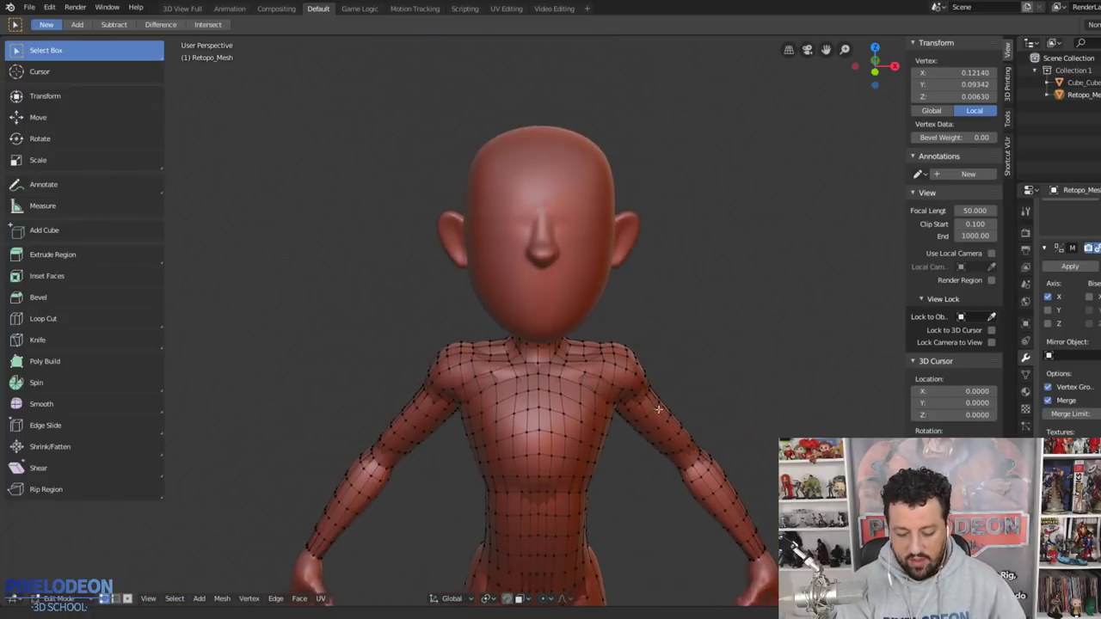
scroll(679, 422, "down", 1)
scroll(703, 396, "down", 1)
middle_click_drag(704, 396, 679, 387)
- Switch Retopo_Mesh back to Object Mode and orbit until the feet show
key("ctrl+Tab")
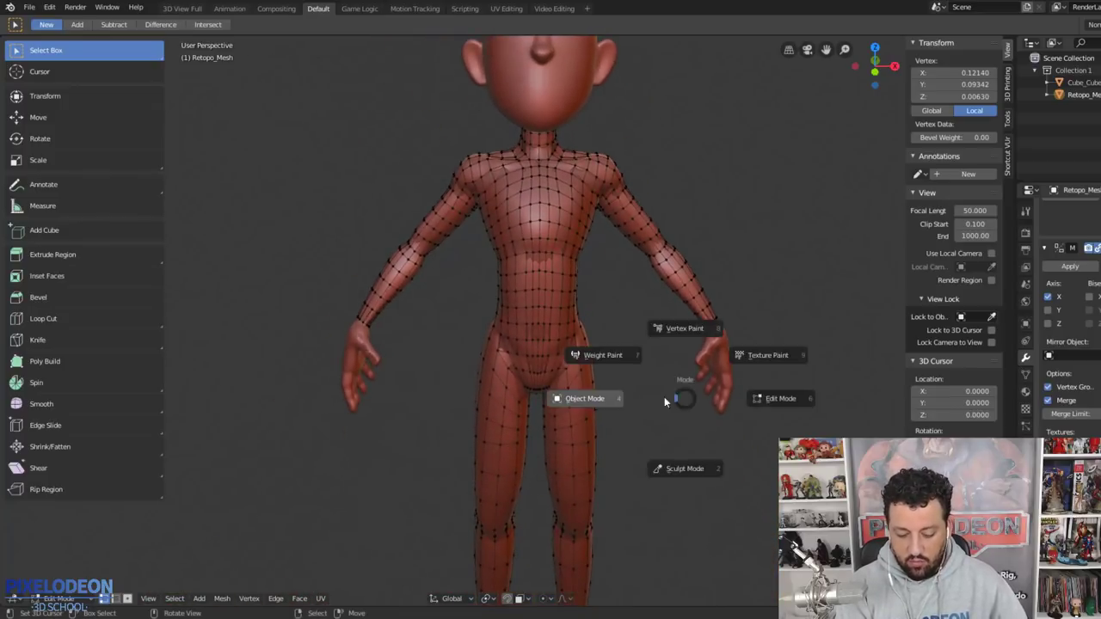
left_click(650, 404)
scroll(726, 320, "down", 2)
mouse_move(727, 321)
middle_mouse_down()
mouse_move(654, 374)
mouse_move(676, 369)
middle_mouse_up()
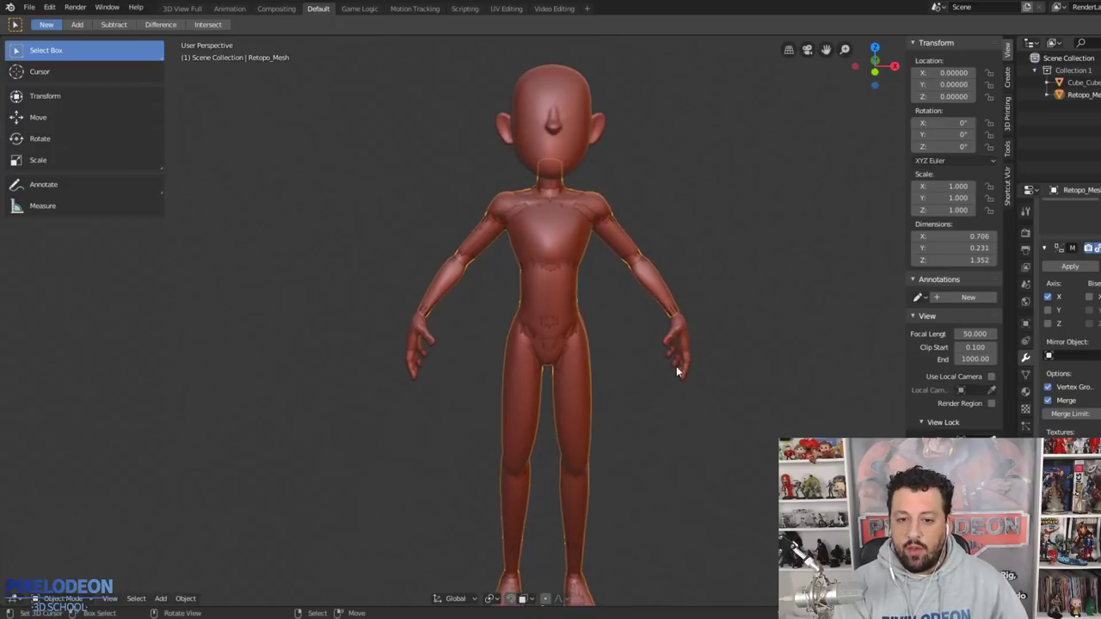
- Cancel the File > Open browser and load Character_femenino_30_2.8.blend from Open Recent
left_click(29, 7)
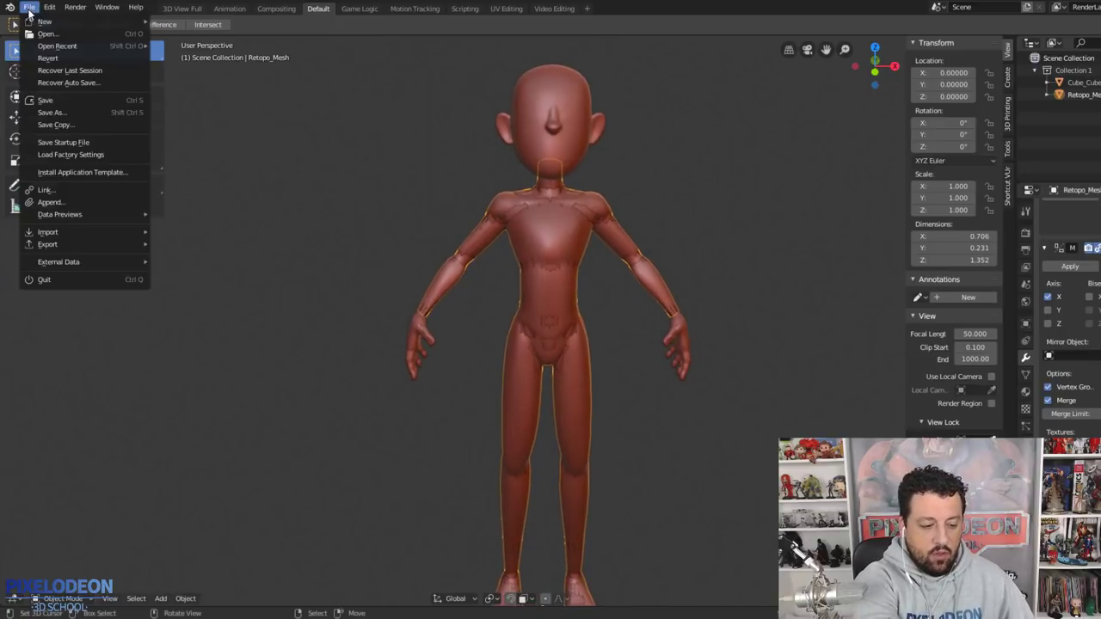
left_click(51, 39)
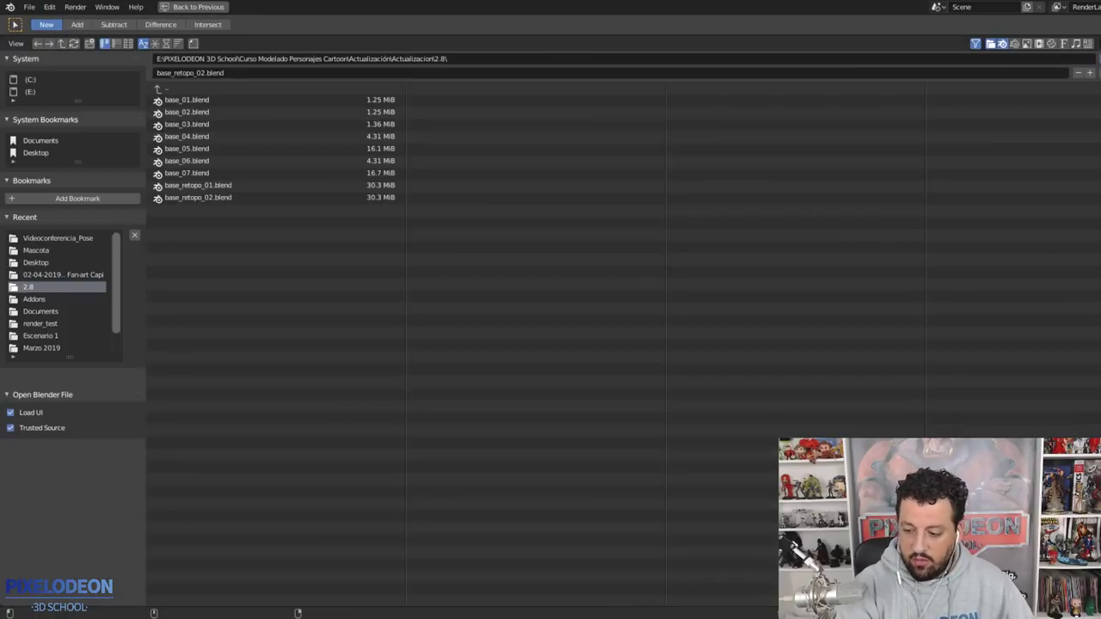
key("Return")
left_click(30, 8)
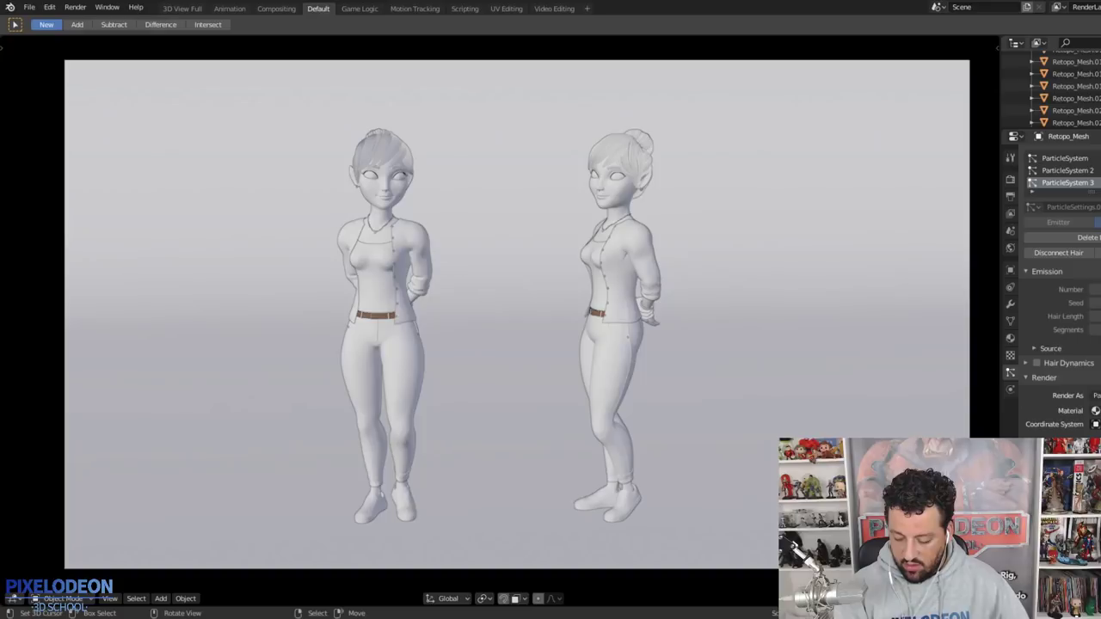
- Render both female characters in Rendered viewport shading, then show the recent files list
key("shift+z")
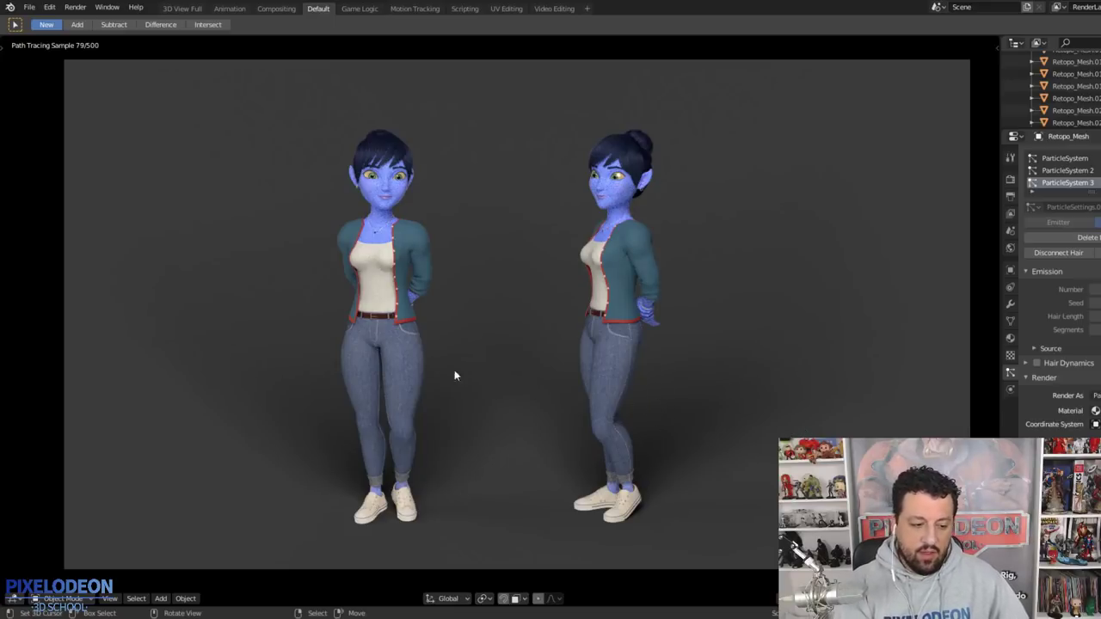
left_click(29, 8)
mouse_move(58, 46)
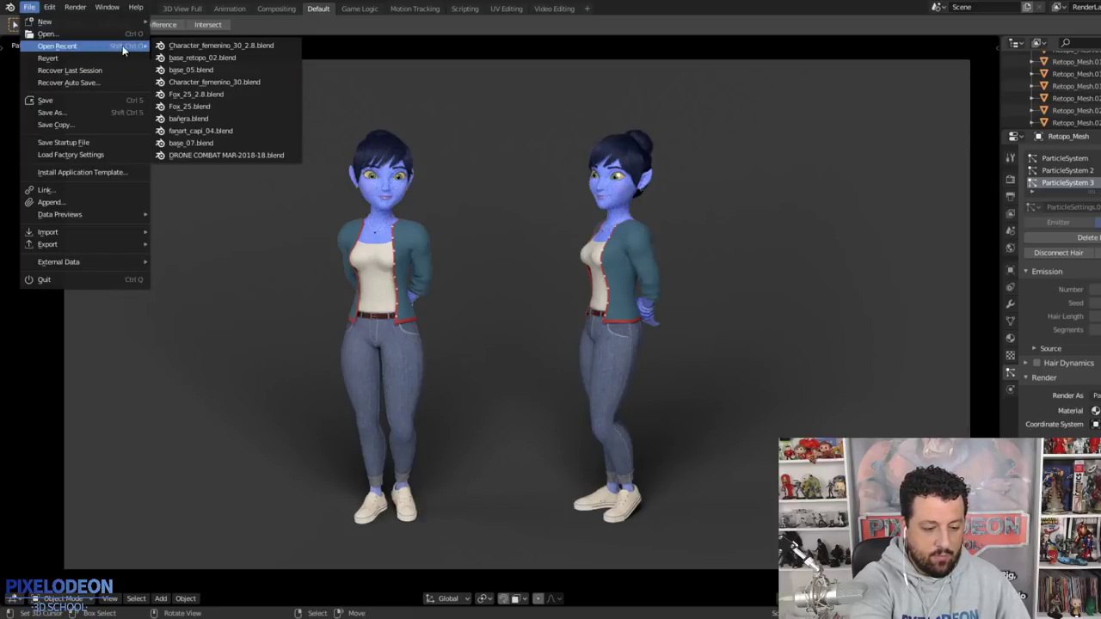
- Open Fox_25_2.8.blend and view the fox through the active scene camera
left_click(230, 95)
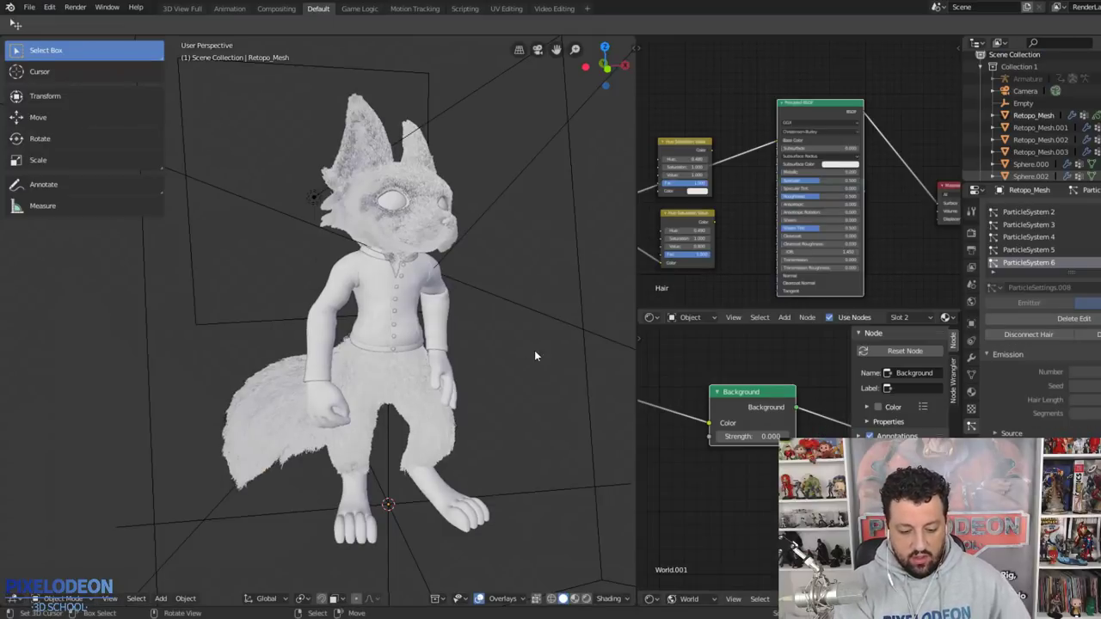
middle_click_drag(526, 371, 513, 376)
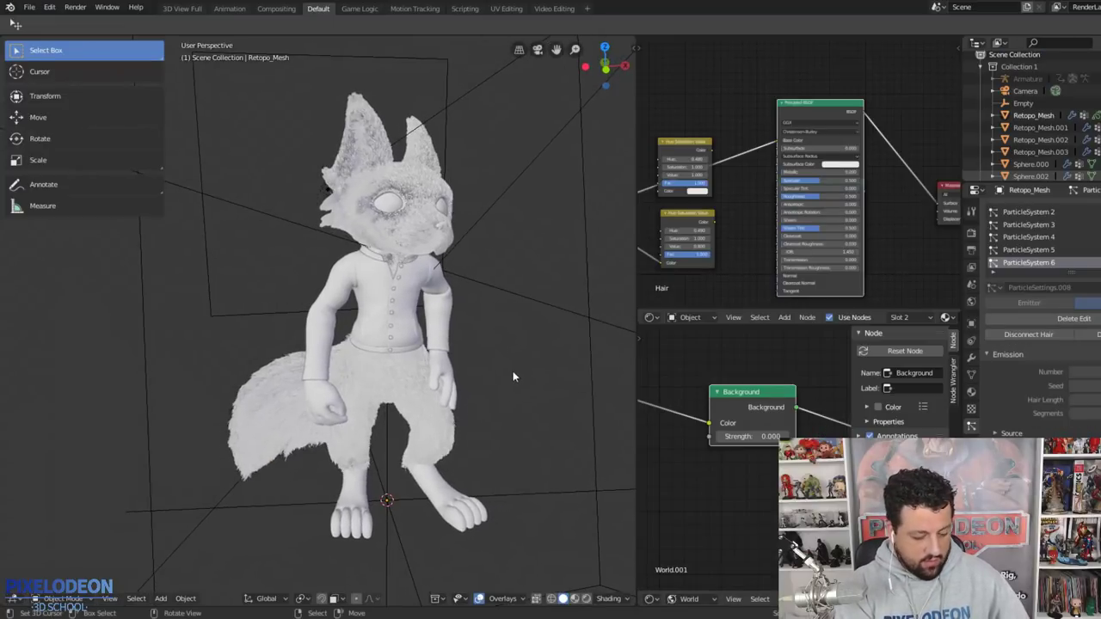
left_click(110, 599)
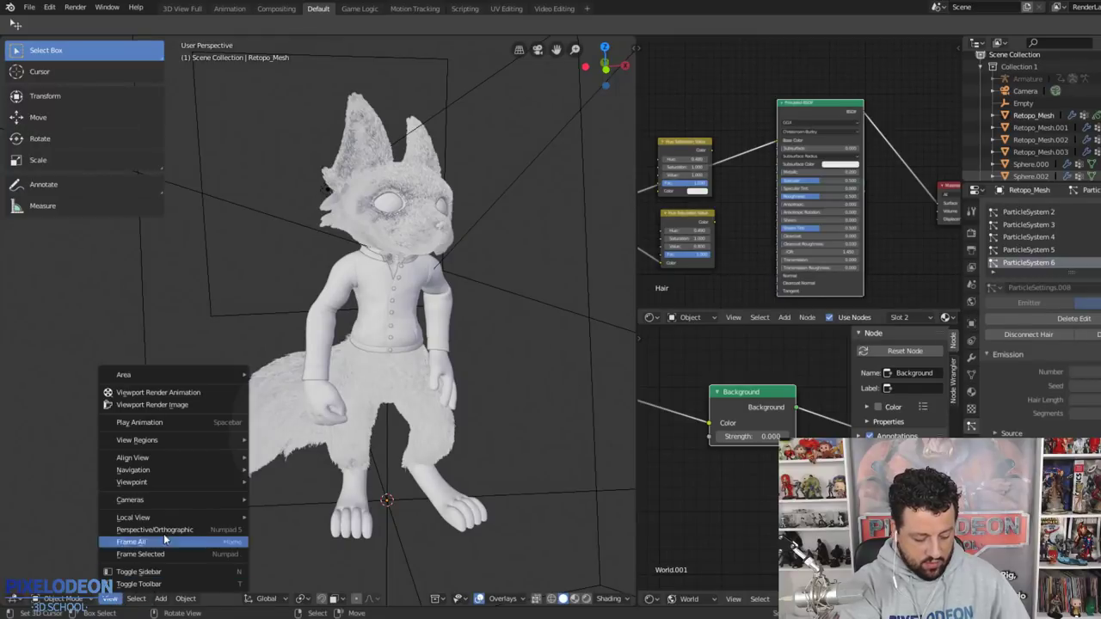
left_click(300, 511)
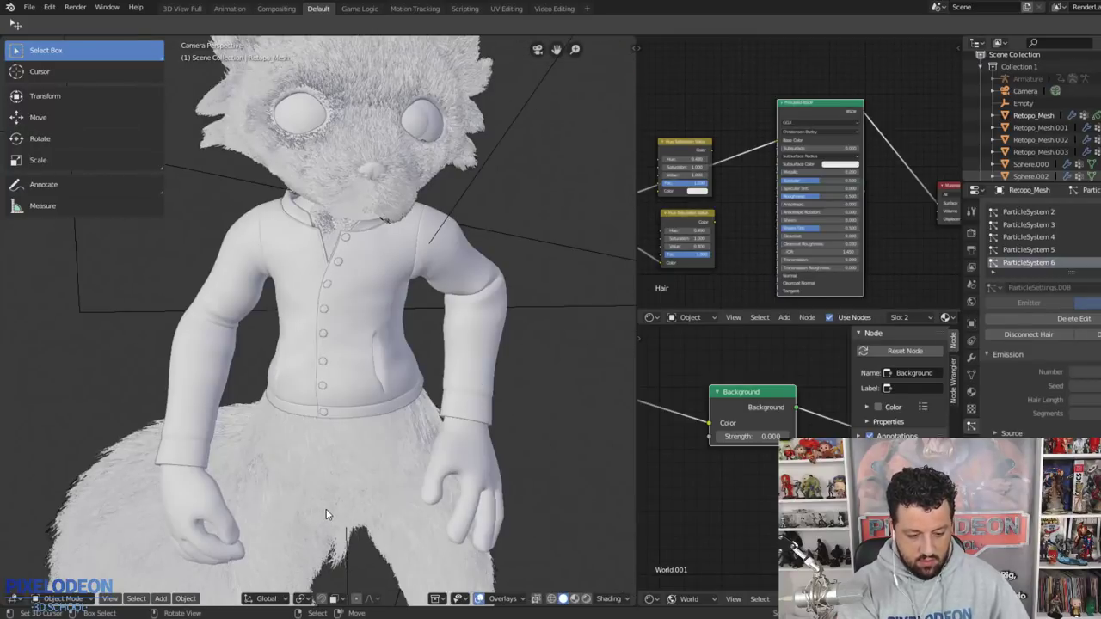
- Show the scene's Render Properties in the Properties editor
scroll(502, 325, "down", 2)
scroll(507, 320, "down", 1)
scroll(533, 317, "down", 2)
scroll(537, 320, "down", 1)
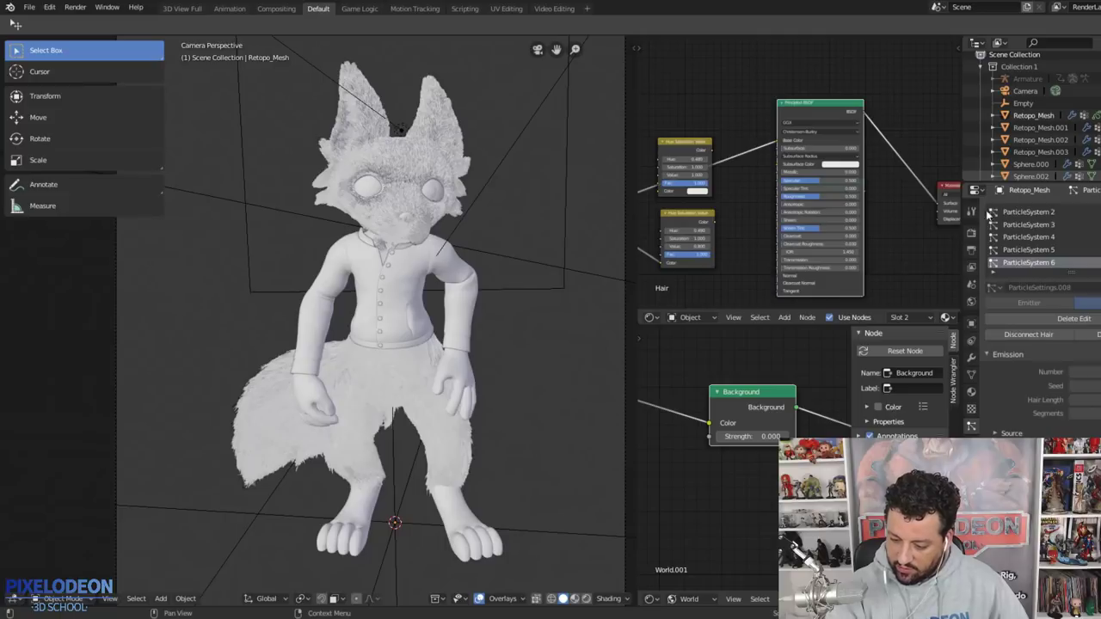
left_click(970, 211)
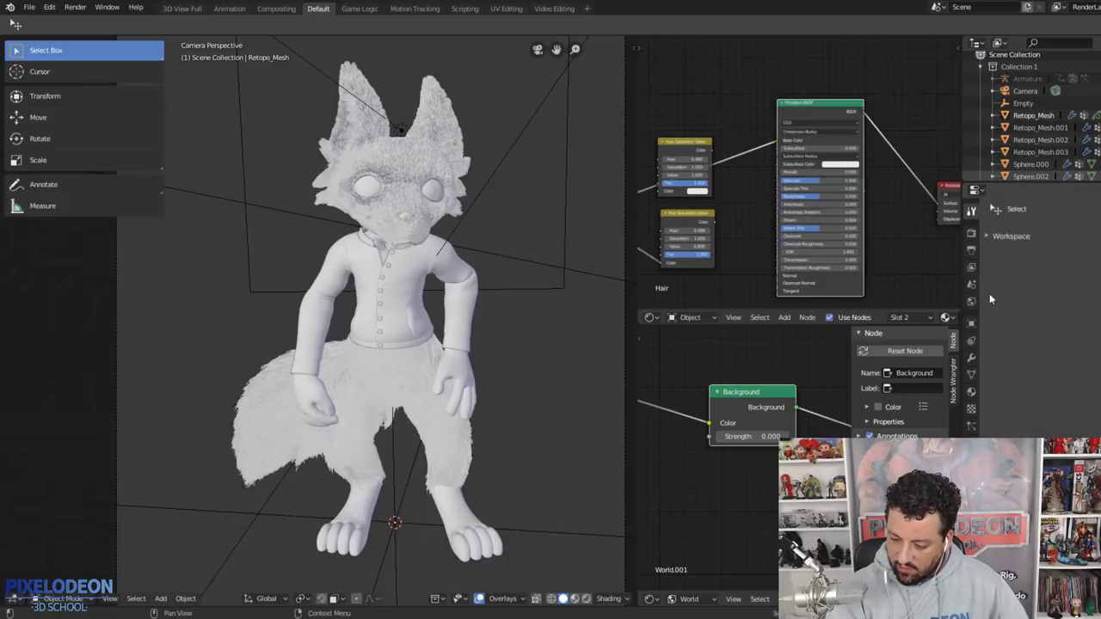
left_click(971, 233)
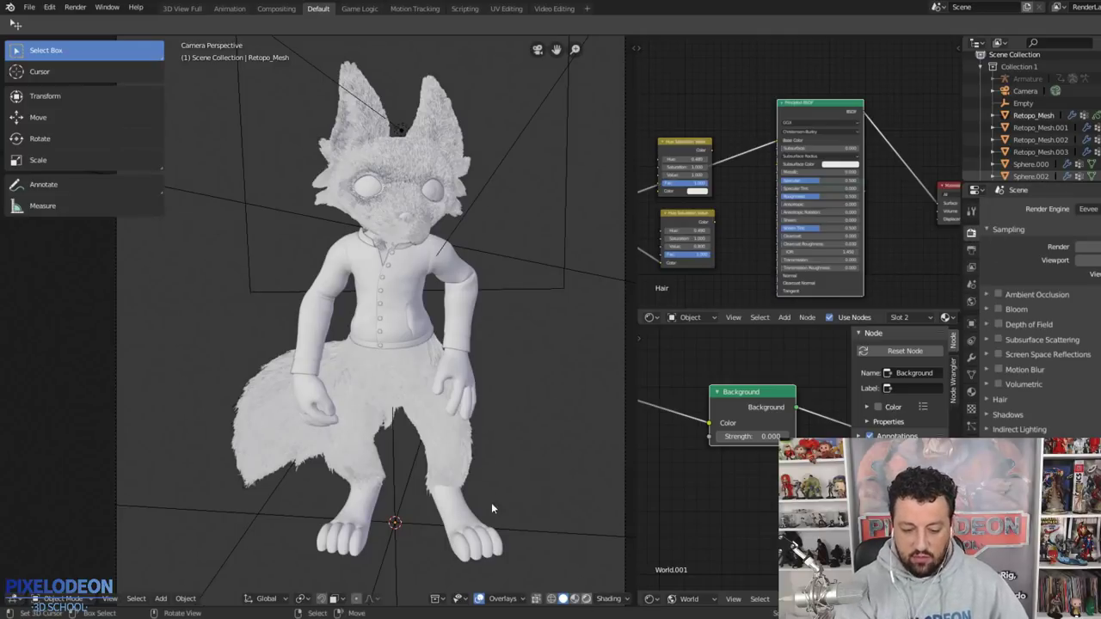
- Render the fox in the viewport and reposition the hair material's Attribute and Principled BSDF nodes
key("z")
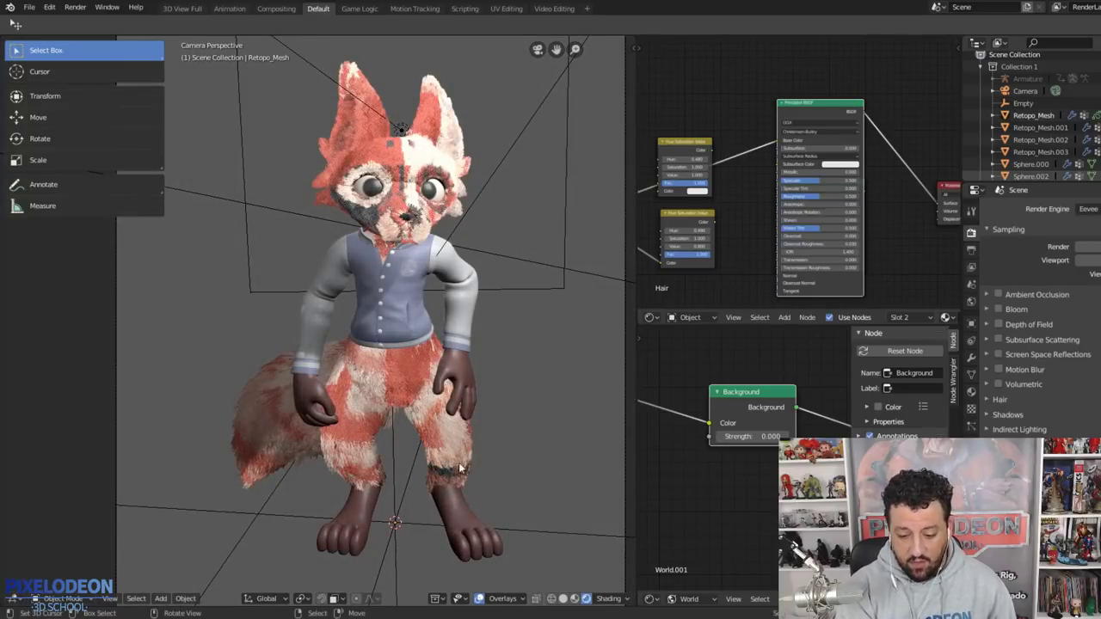
middle_click_drag(640, 218, 755, 202)
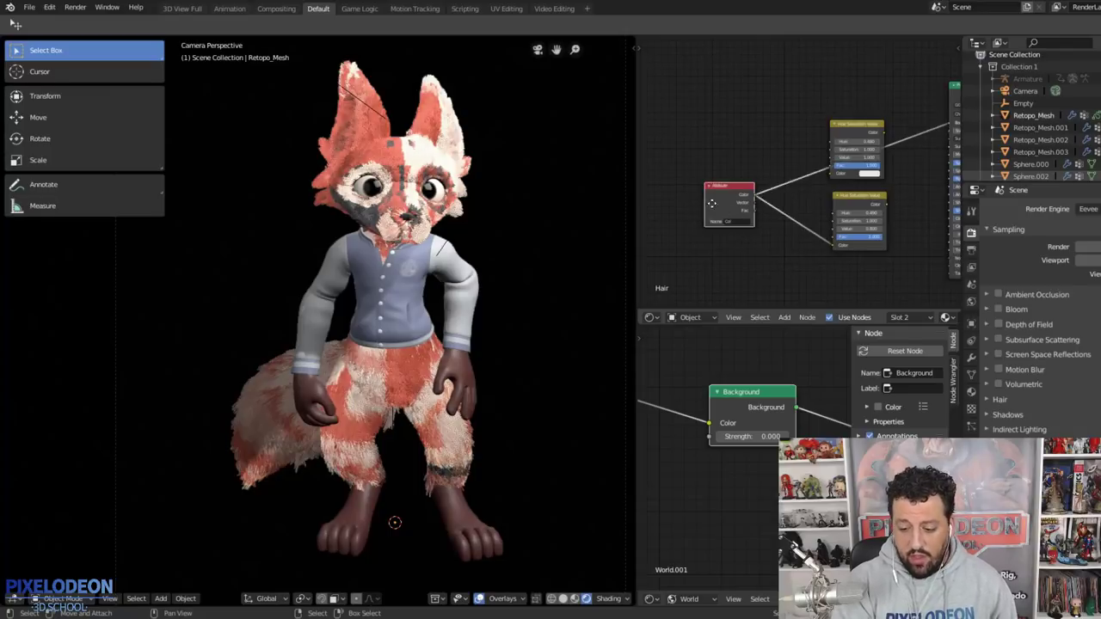
left_click_drag(730, 197, 709, 209)
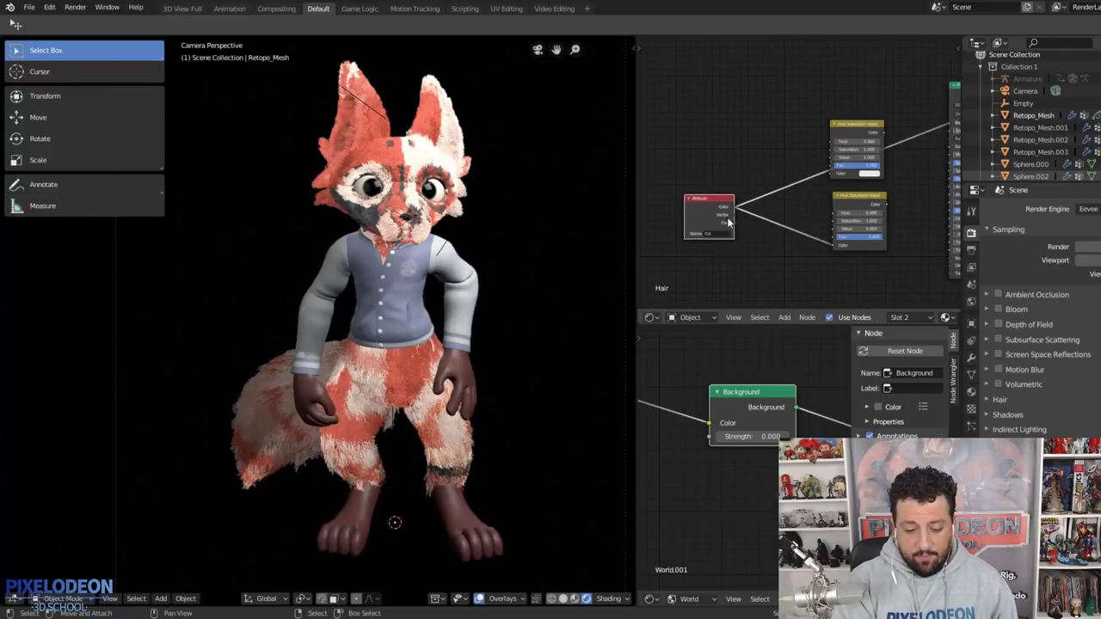
middle_click_drag(860, 172, 724, 175)
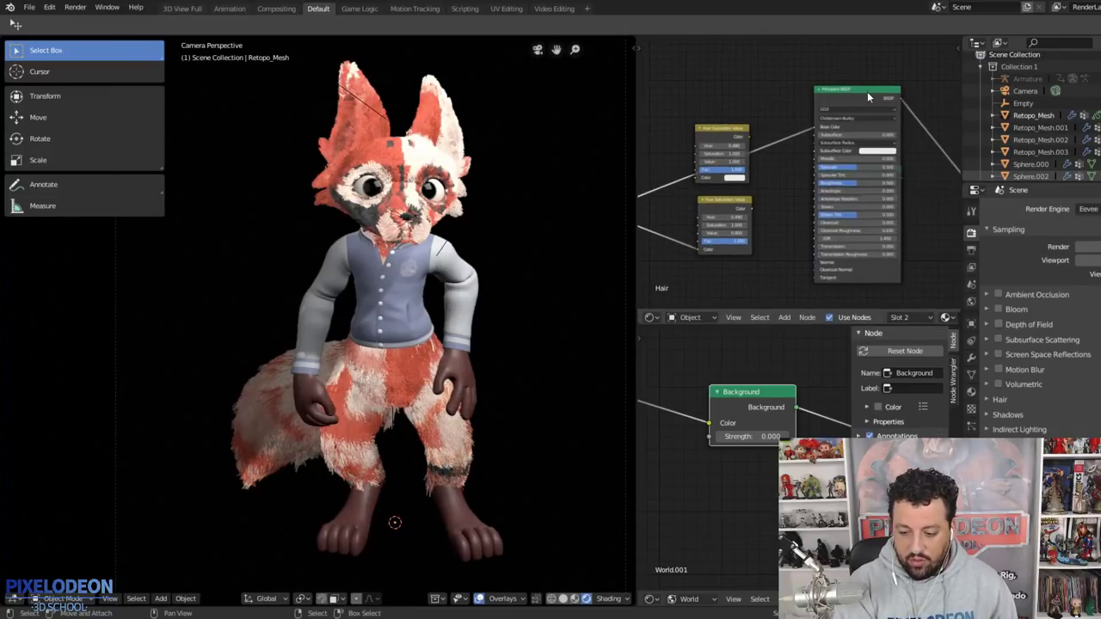
mouse_move(863, 90)
left_mouse_down()
mouse_move(894, 94)
mouse_move(850, 92)
left_mouse_up()
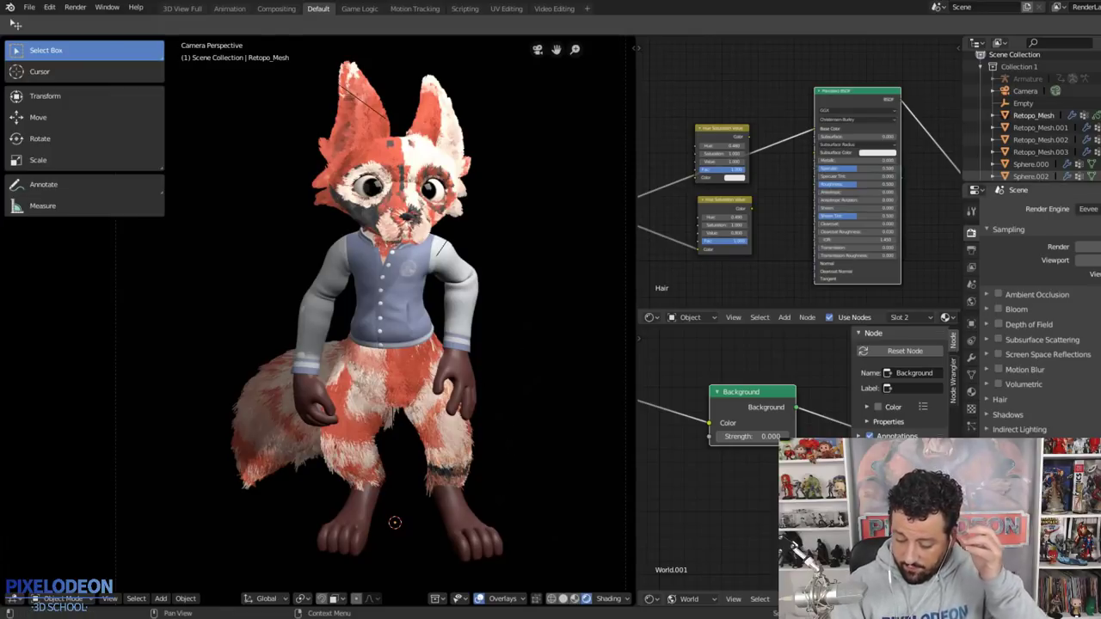
- Load the hero base mesh from Open Recent and view his torso in Rendered shading
left_click(29, 7)
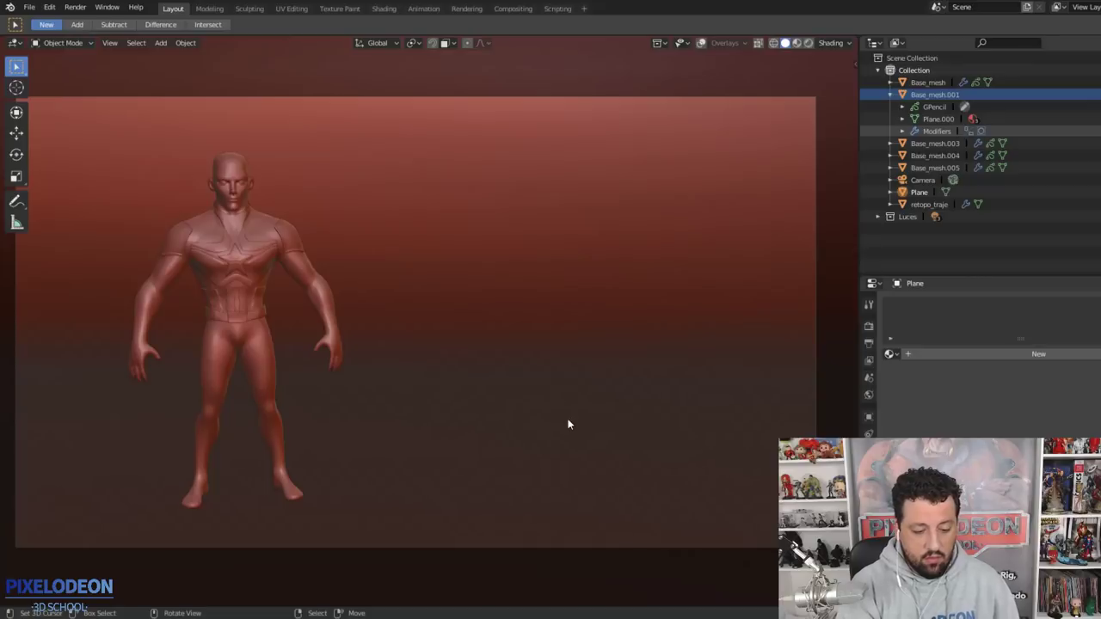
scroll(318, 317, "down", 3)
middle_click_drag(318, 317, 465, 301)
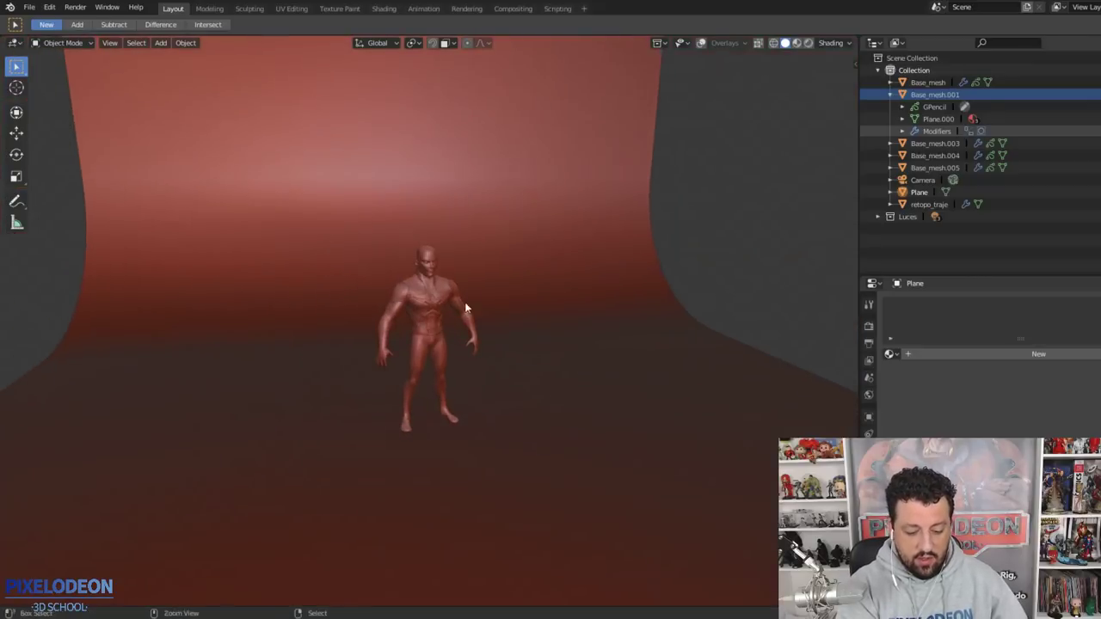
scroll(464, 385, "up", 3)
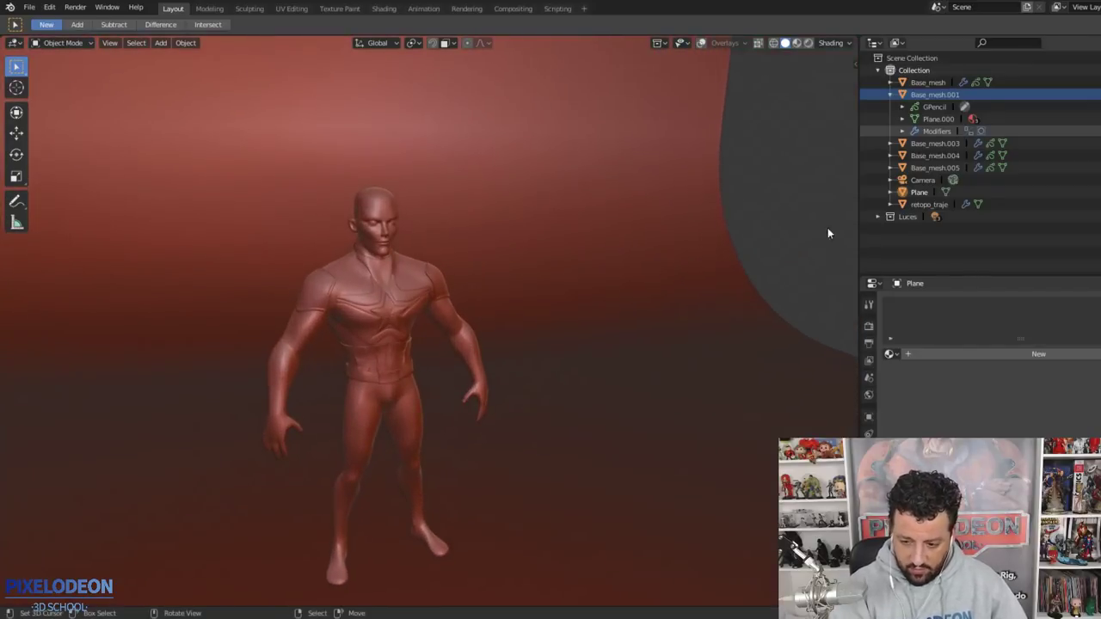
key("z")
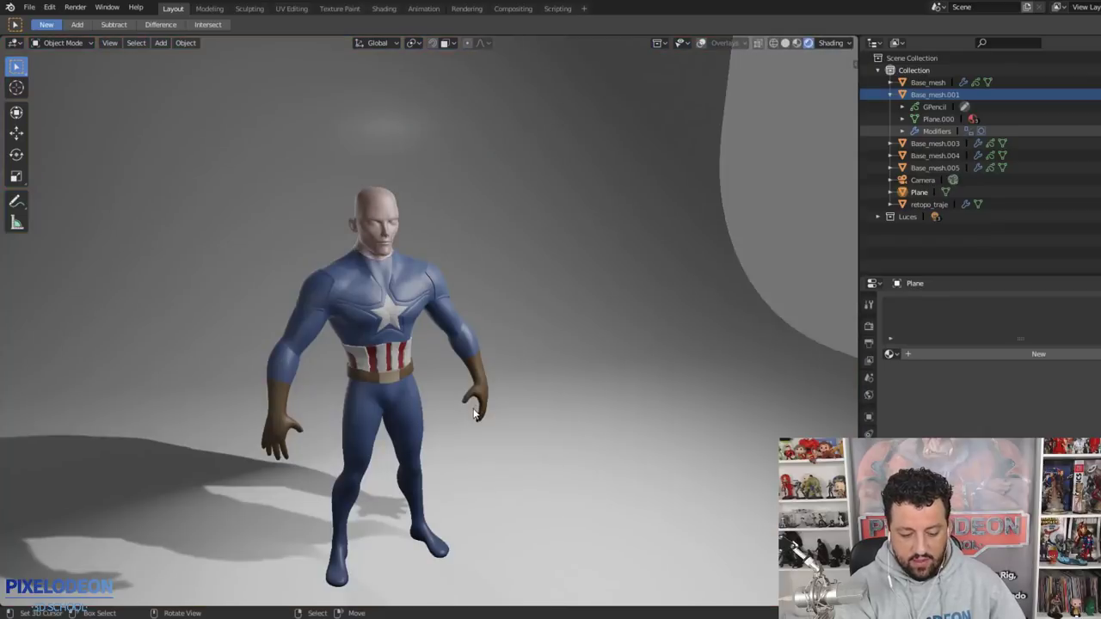
middle_click_drag(471, 365, 514, 307)
scroll(486, 376, "up", 2)
scroll(486, 376, "up", 3)
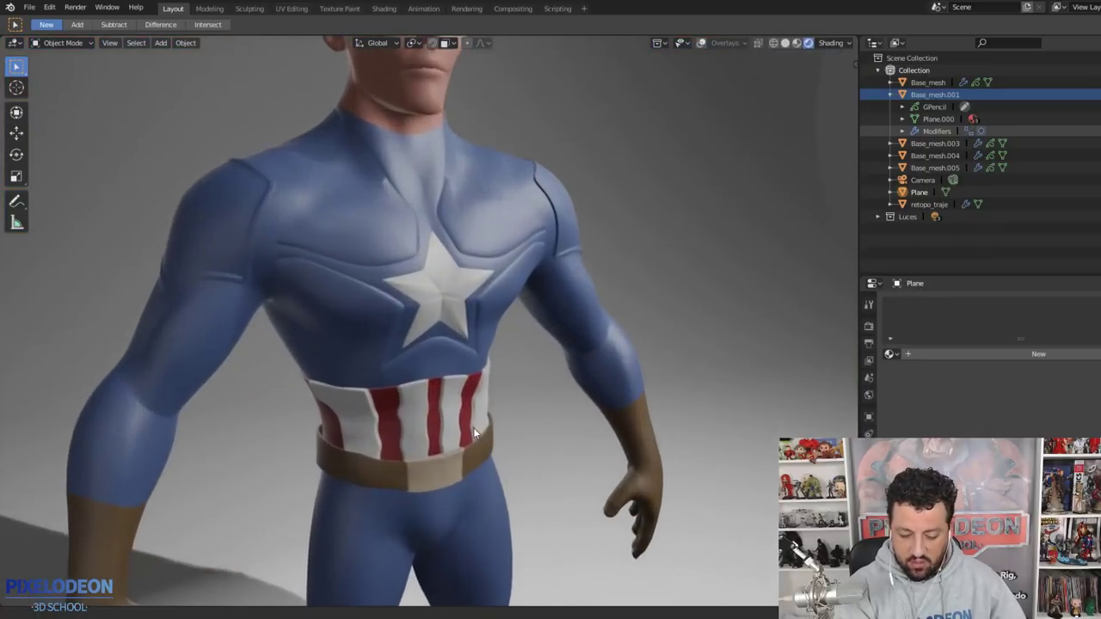
mouse_move(479, 340)
middle_mouse_down()
mouse_move(437, 350)
mouse_move(553, 354)
middle_mouse_up()
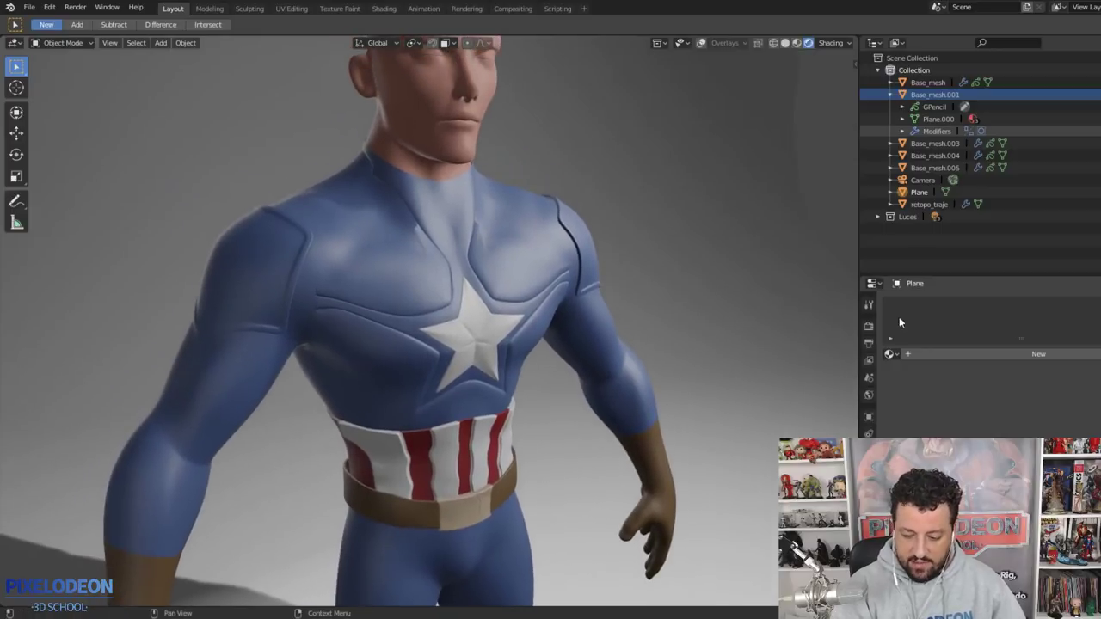
- Zoom out and orbit to a frontal view of the whole rendered hero, checking View for framing
left_click(31, 7)
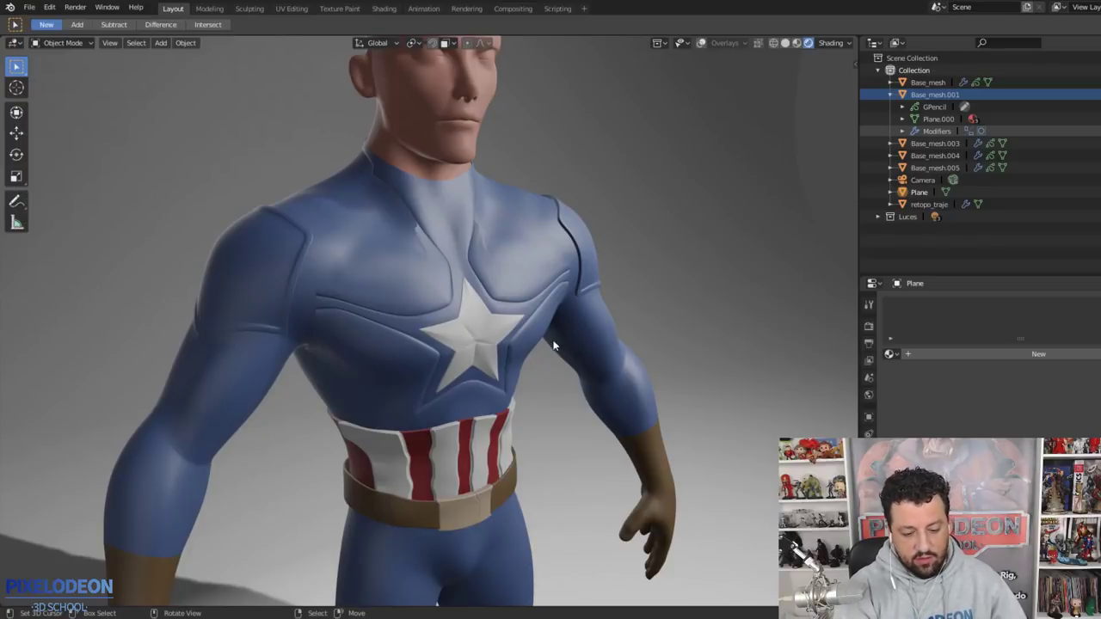
scroll(560, 344, "down", 3)
mouse_move(536, 325)
middle_mouse_down()
mouse_move(625, 377)
mouse_move(626, 360)
mouse_move(648, 382)
middle_mouse_up()
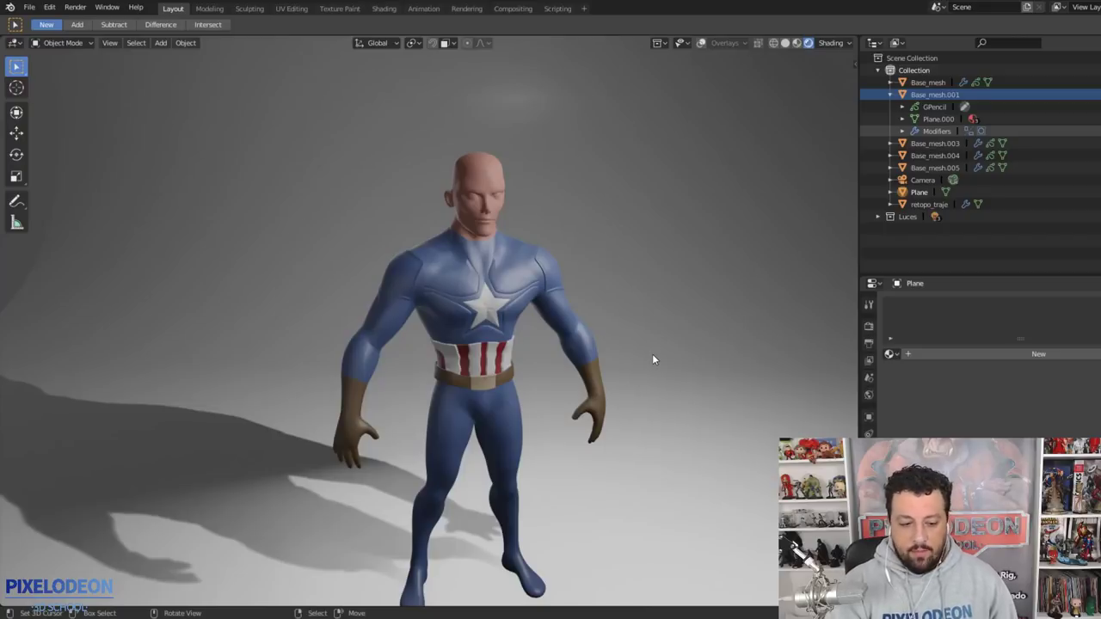
left_click(110, 43)
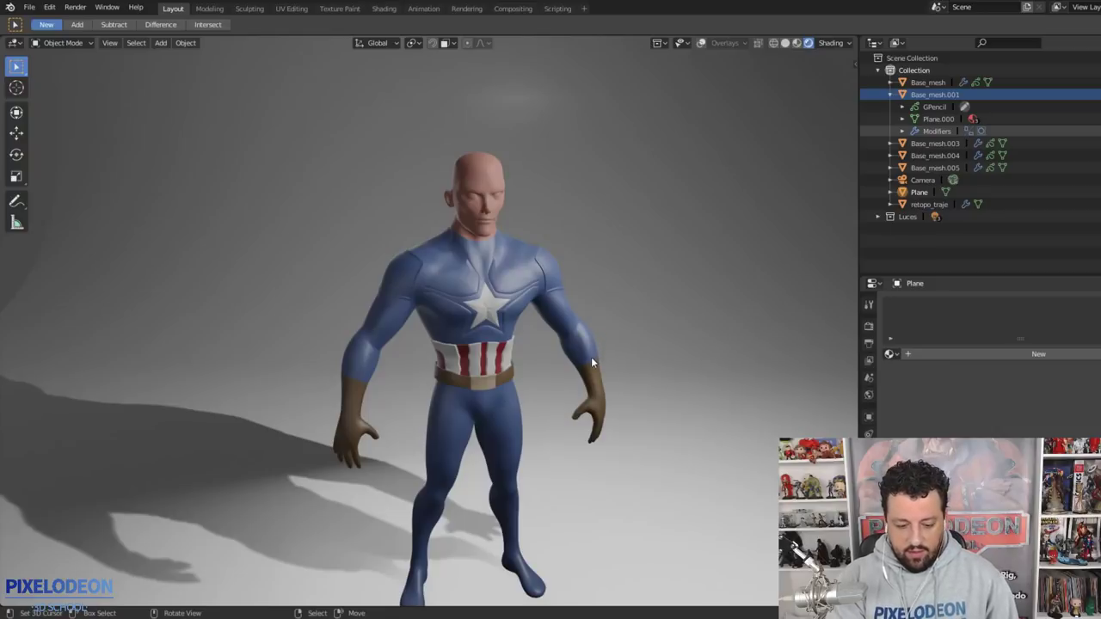
middle_click_drag(590, 356, 585, 361)
scroll(585, 361, "down", 3)
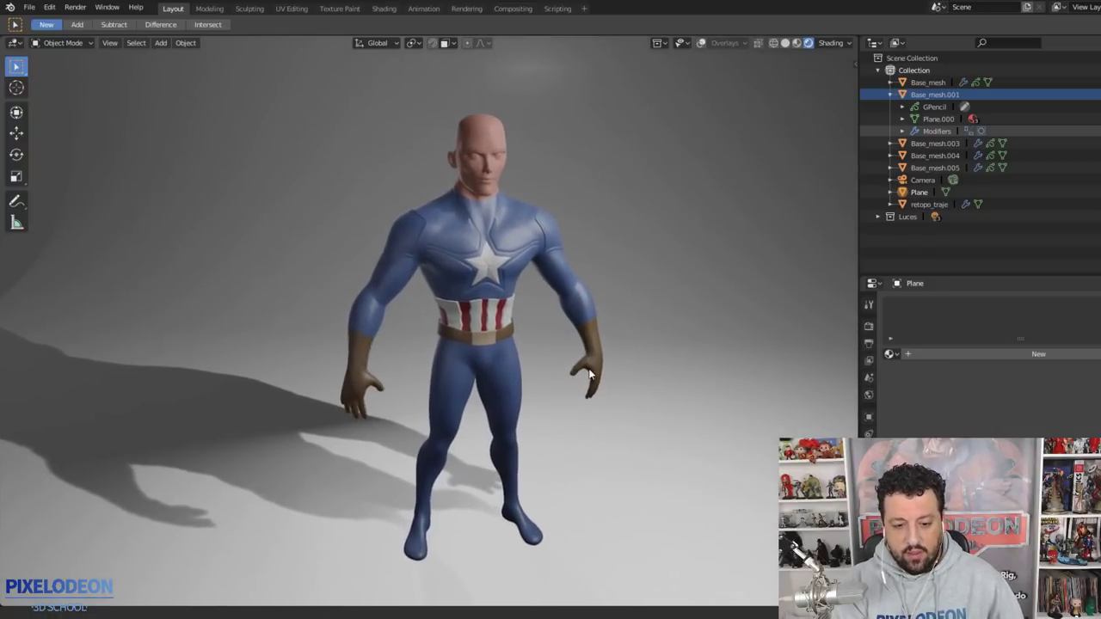
scroll(586, 378, "up", 3)
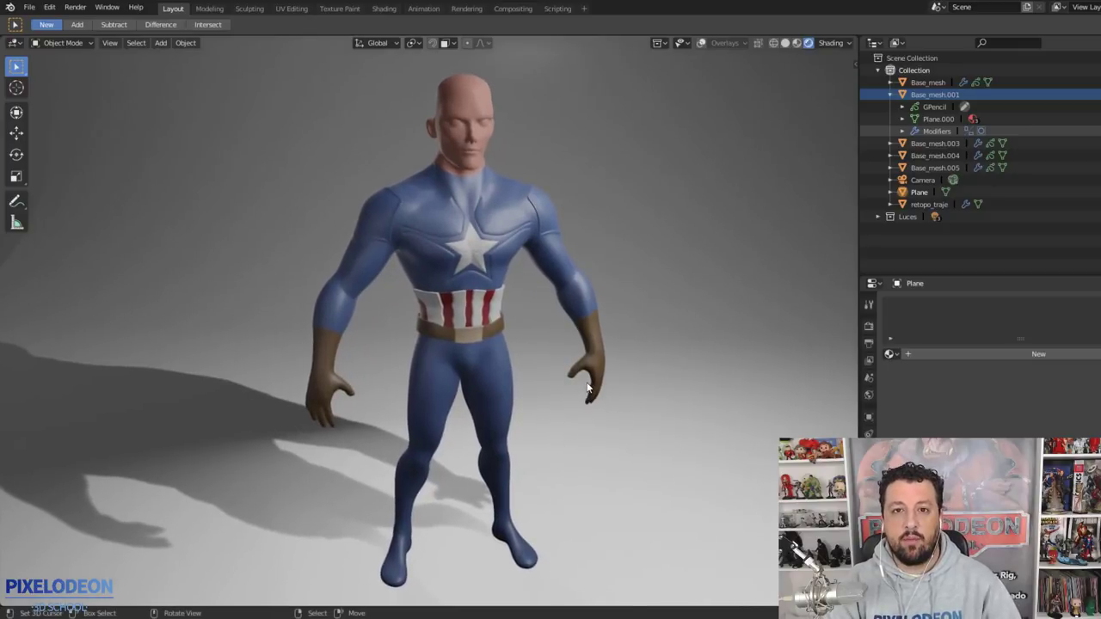